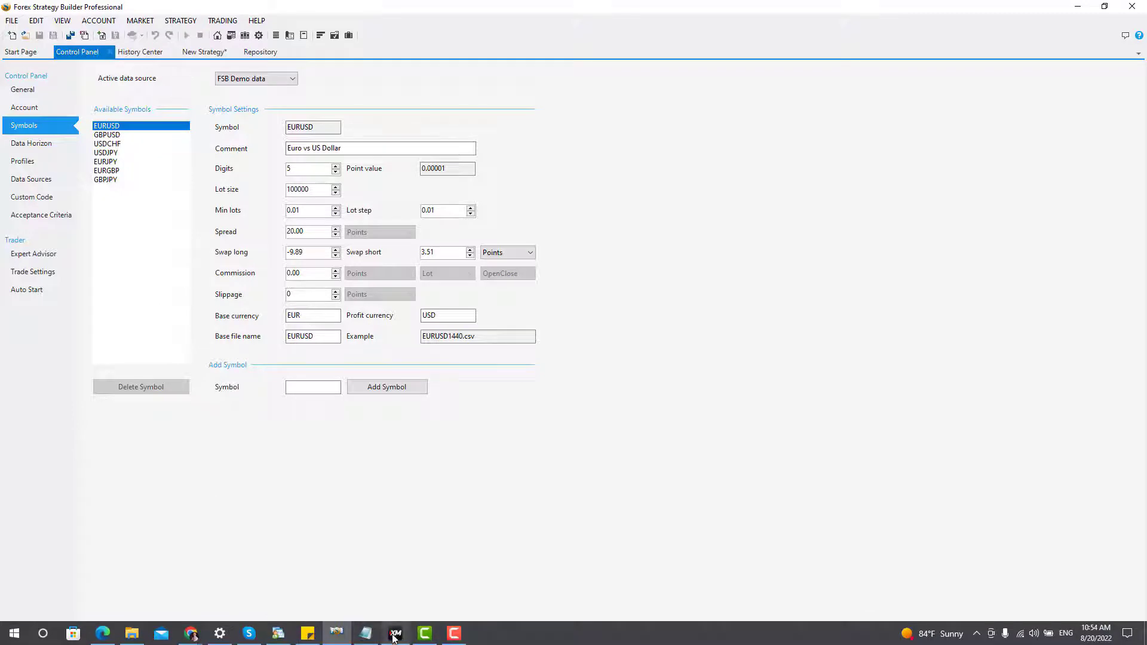
Create a blank strategy, opening the New Strategy (1) tab with default properties.
{"action": "left_click", "coordinate": [395, 633]}
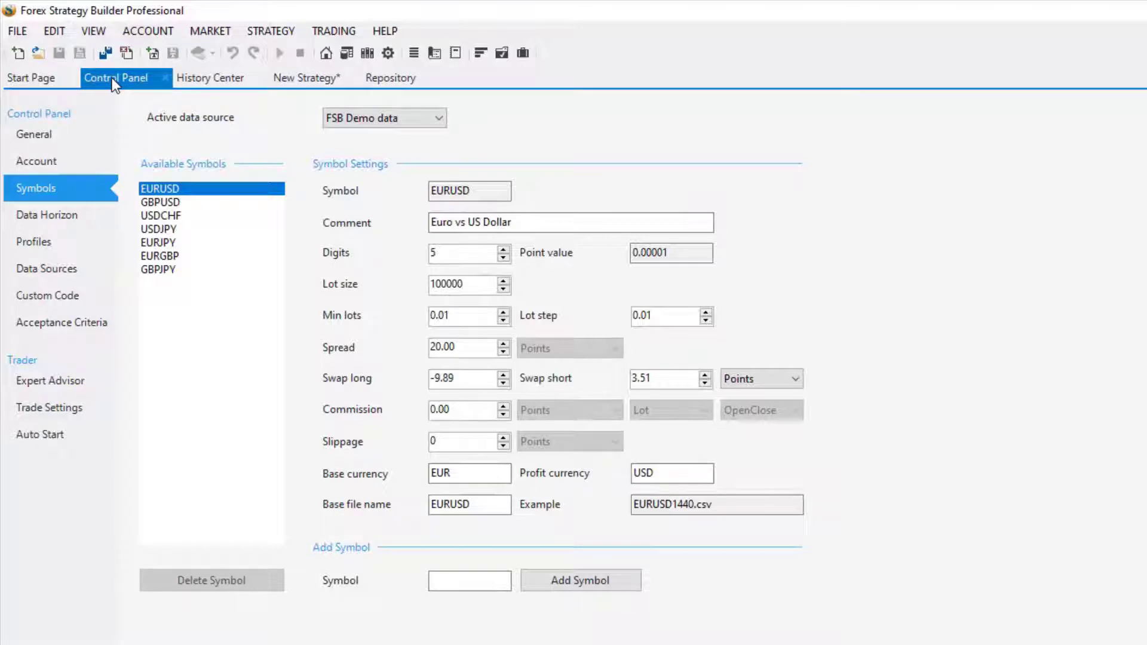
{"action": "left_click", "coordinate": [18, 61]}
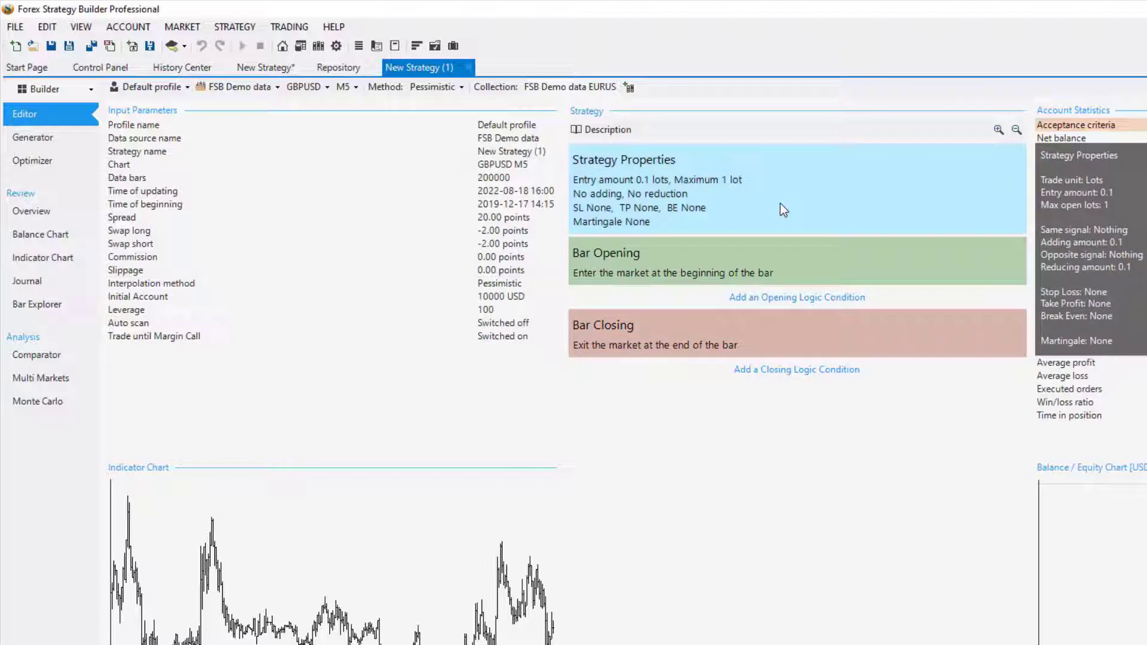
In Strategy Properties, switch the trading amount unit to Percent, then back to Lot.
{"action": "left_click", "coordinate": [780, 204]}
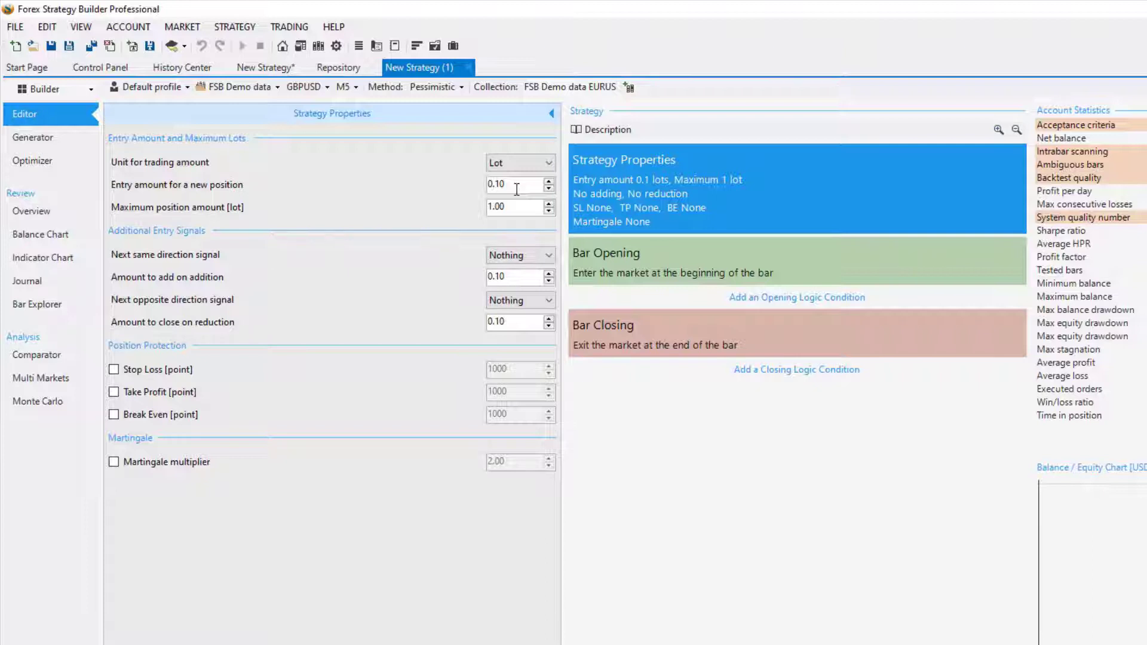
{"action": "left_click", "coordinate": [515, 166]}
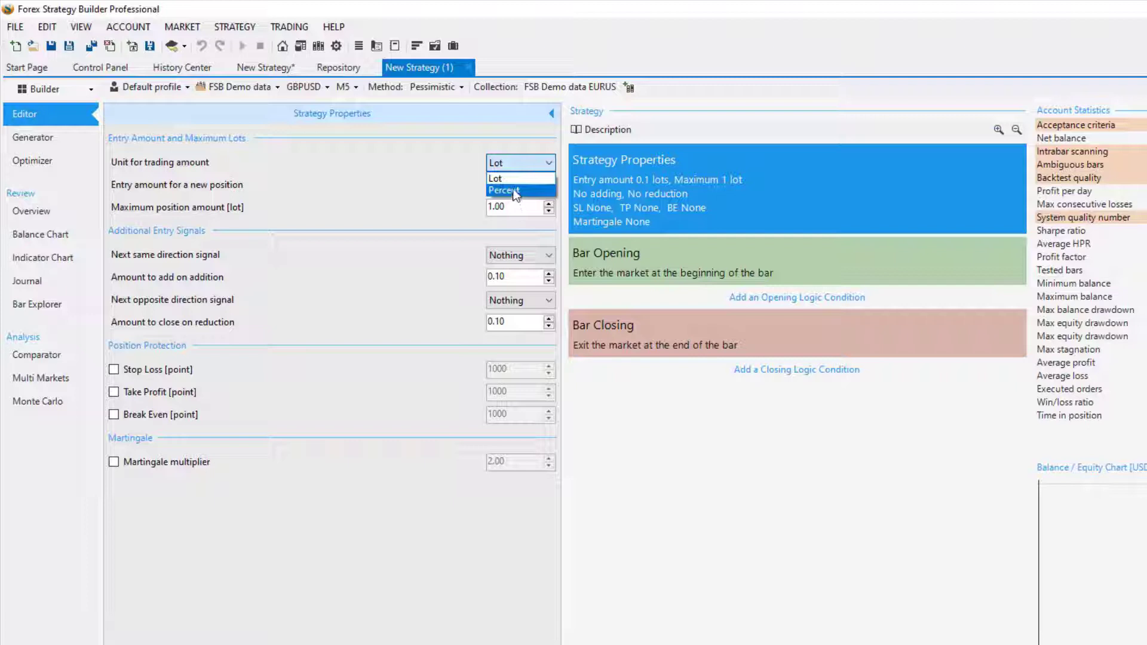
{"action": "left_click", "coordinate": [515, 191]}
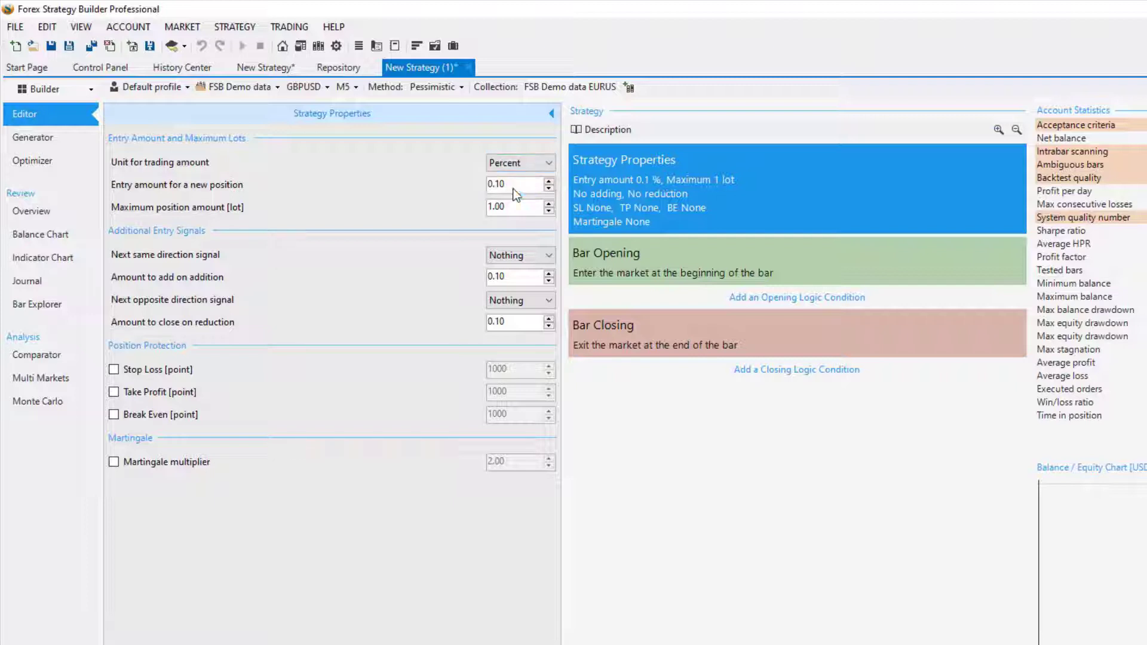
{"action": "left_click", "coordinate": [529, 160]}
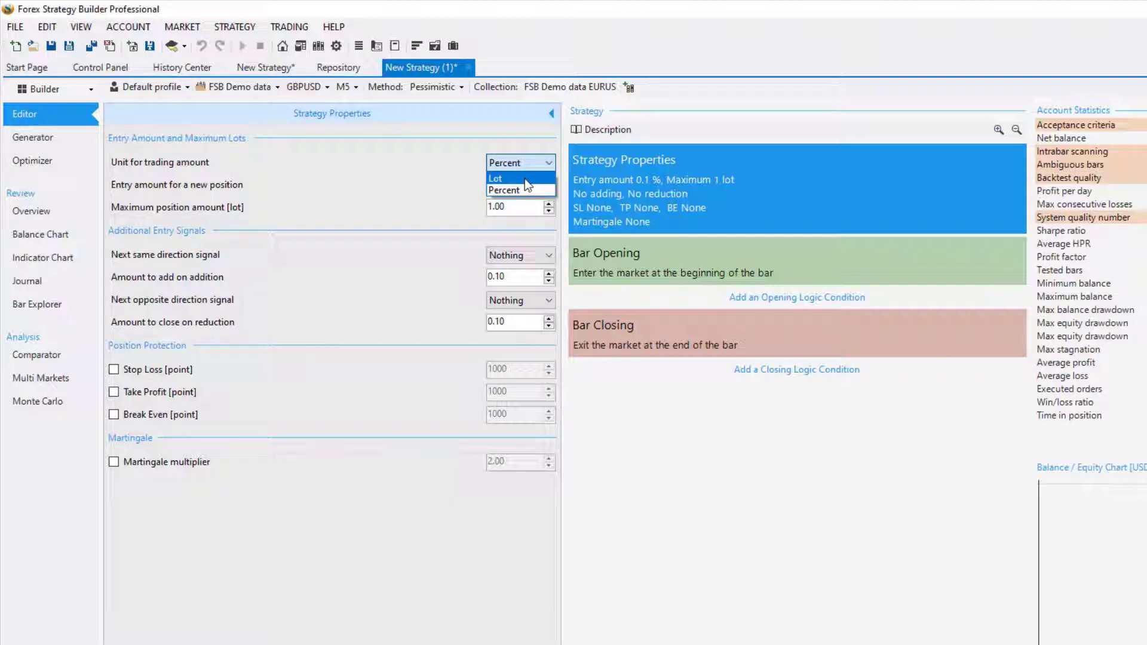
{"action": "left_click", "coordinate": [525, 180]}
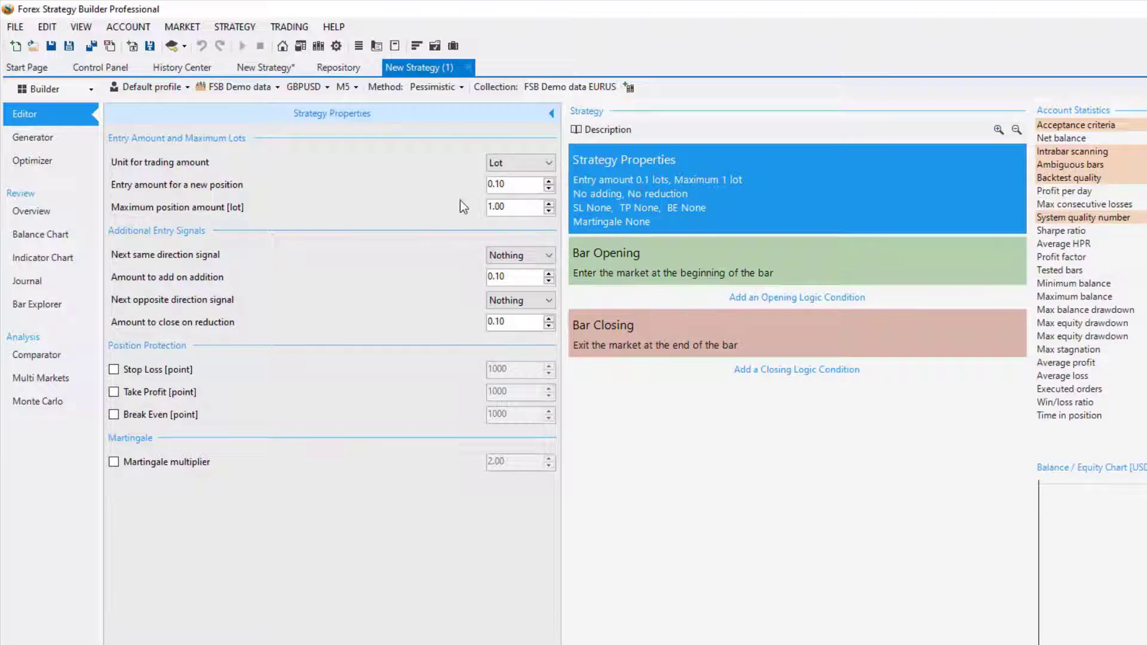
Set Next same direction signal to Add and Next opposite direction signal to Reduce.
{"action": "left_click", "coordinate": [531, 259]}
{"action": "left_click", "coordinate": [518, 279]}
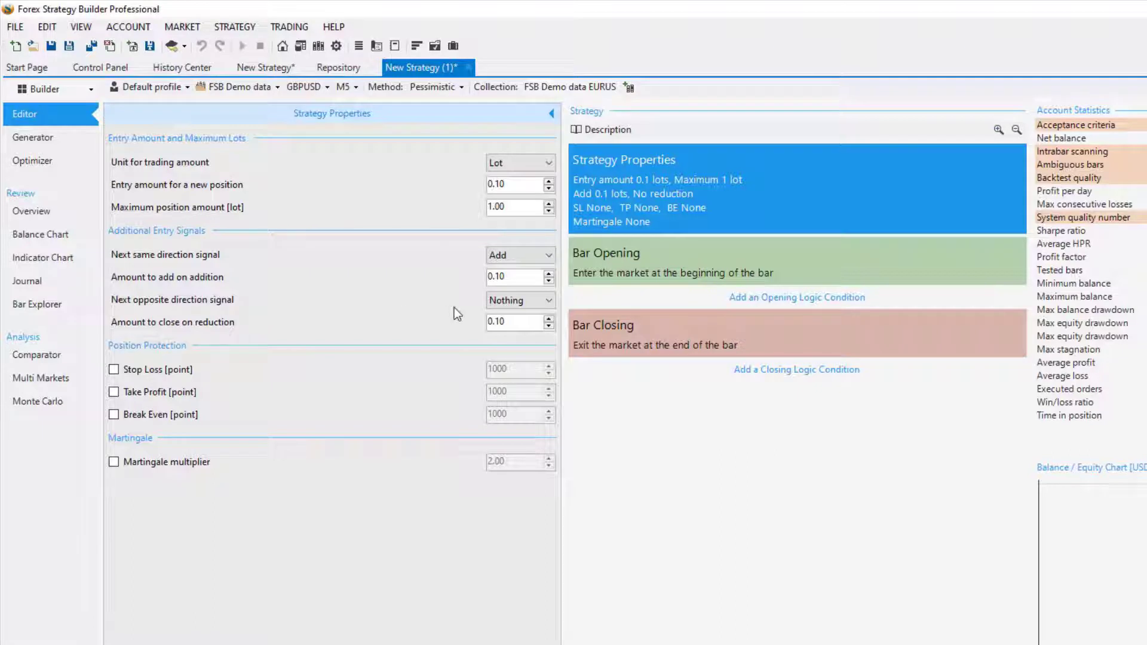
{"action": "left_click", "coordinate": [500, 302]}
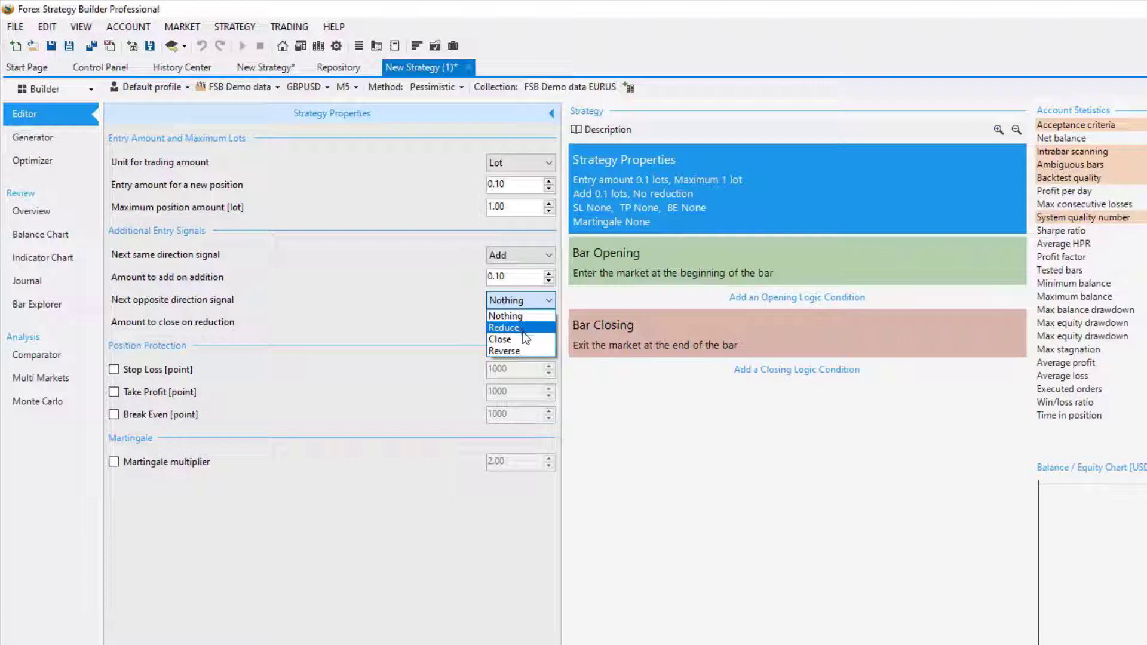
{"action": "left_click", "coordinate": [522, 328]}
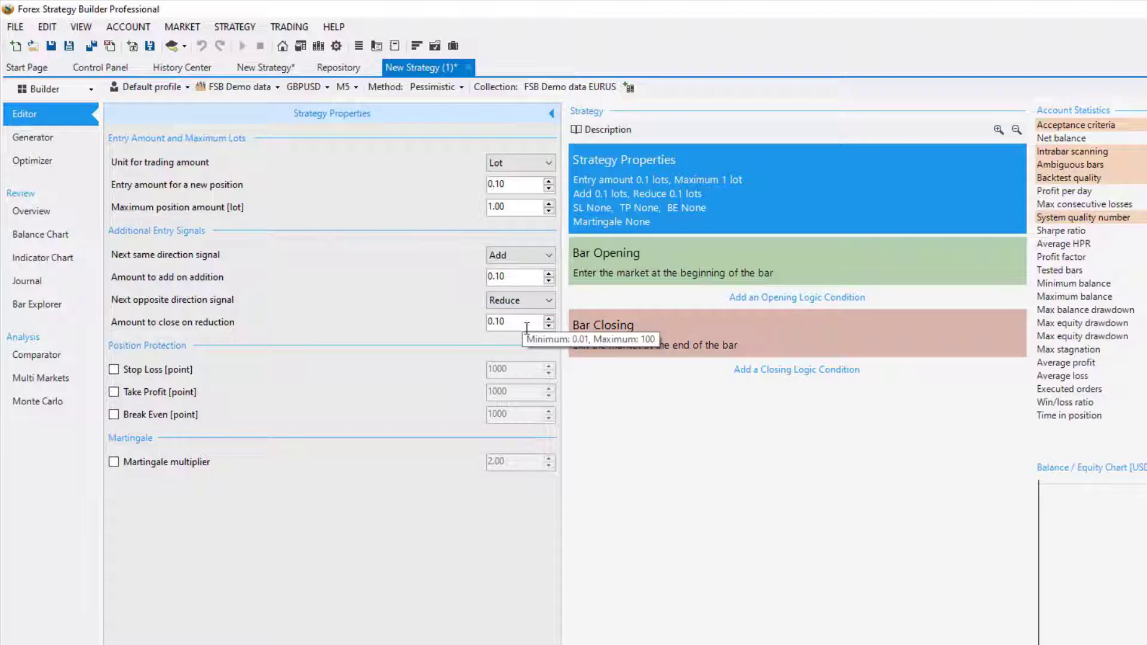
{"action": "mouse_move", "coordinate": [515, 207]}
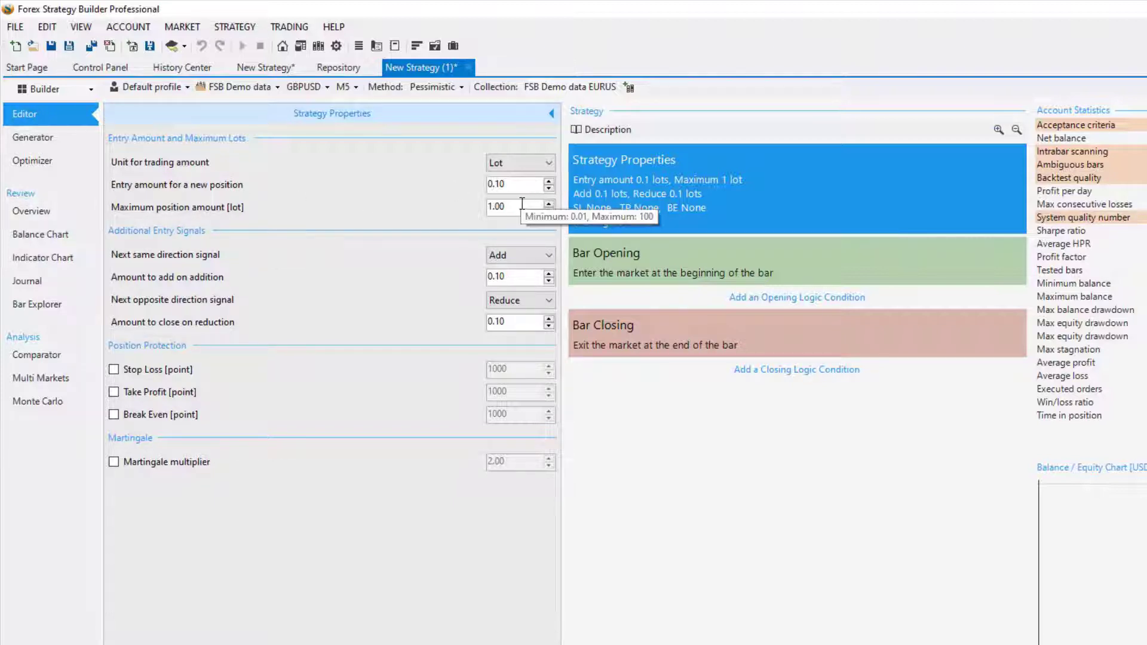
Open at an exponential Moving Average with period 105 and shift 115, adding a new opening condition.
{"action": "left_click", "coordinate": [676, 257]}
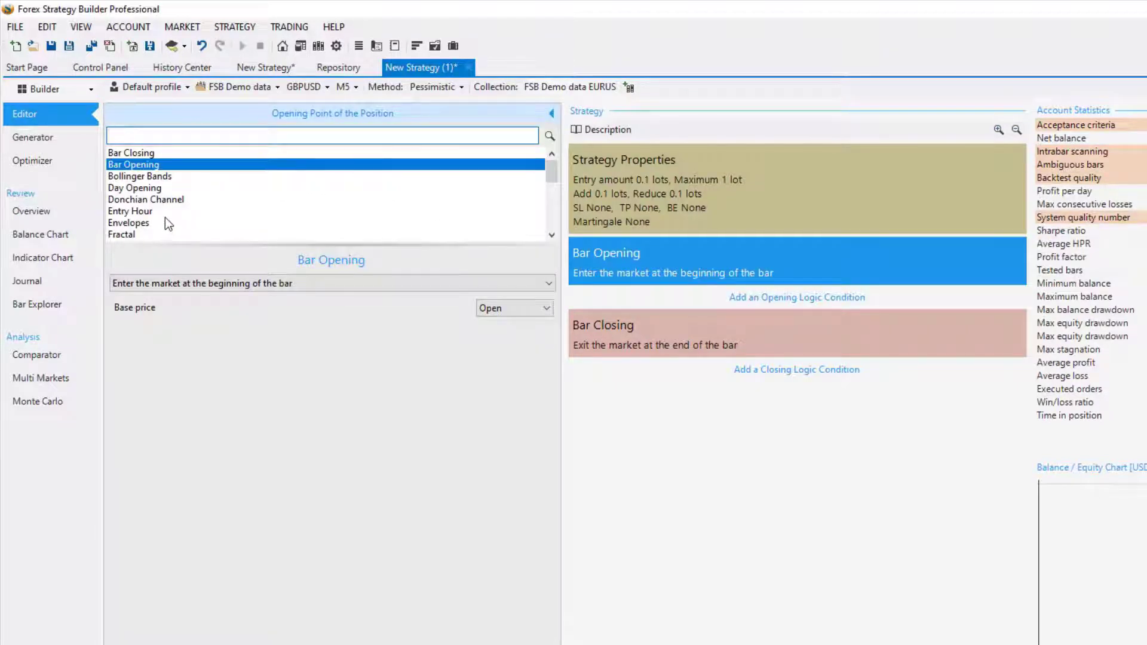
{"action": "scroll", "coordinate": [166, 218], "scroll_direction": "down", "scroll_amount": 1}
{"action": "scroll", "coordinate": [165, 215], "scroll_direction": "down", "scroll_amount": 1}
{"action": "scroll", "coordinate": [165, 217], "scroll_direction": "down", "scroll_amount": 1}
{"action": "scroll", "coordinate": [165, 215], "scroll_direction": "down", "scroll_amount": 1}
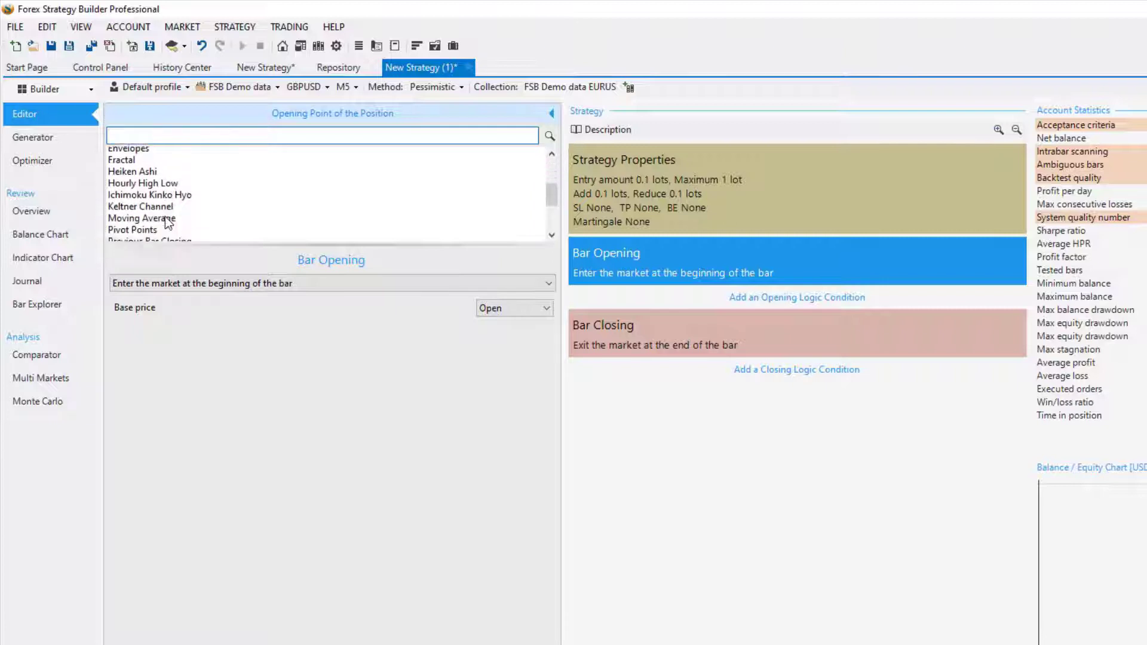
{"action": "scroll", "coordinate": [165, 216], "scroll_direction": "down", "scroll_amount": 1}
{"action": "left_click", "coordinate": [156, 198]}
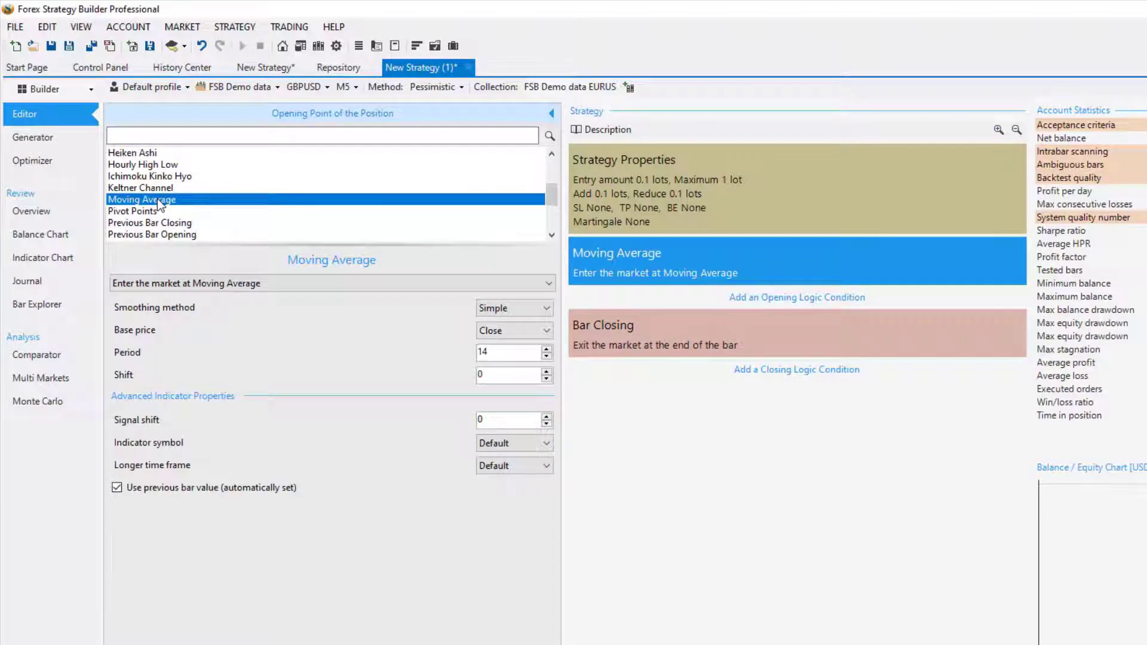
{"action": "left_click", "coordinate": [490, 308]}
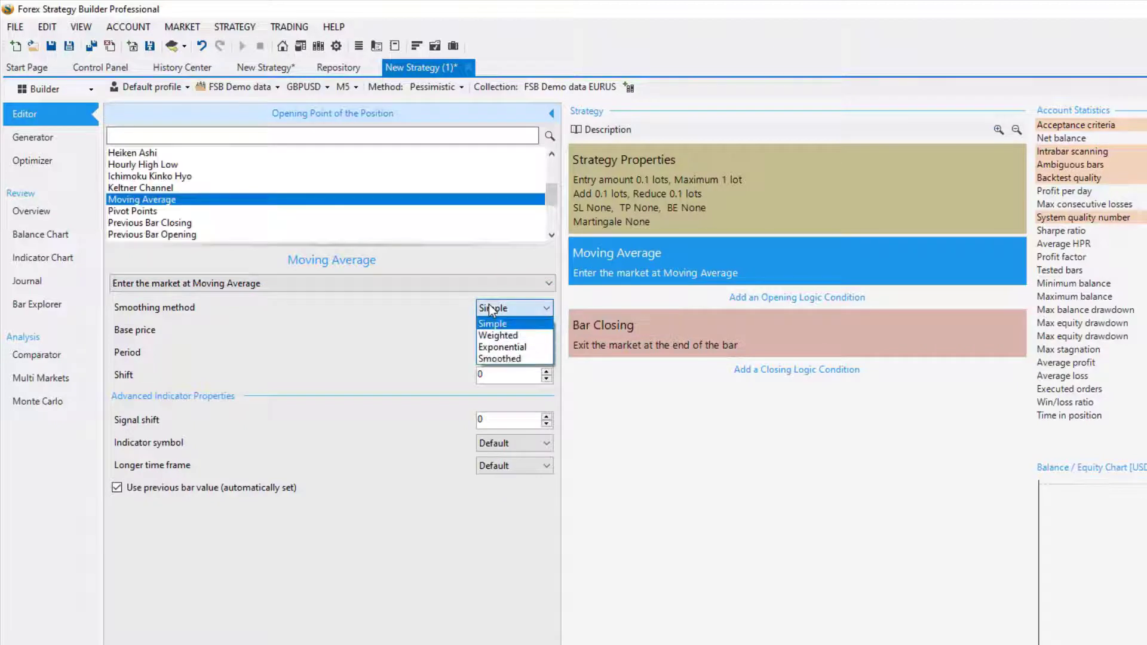
{"action": "left_click", "coordinate": [501, 346]}
{"action": "left_click_drag", "start_coordinate": [501, 347], "coordinate": [426, 354]}
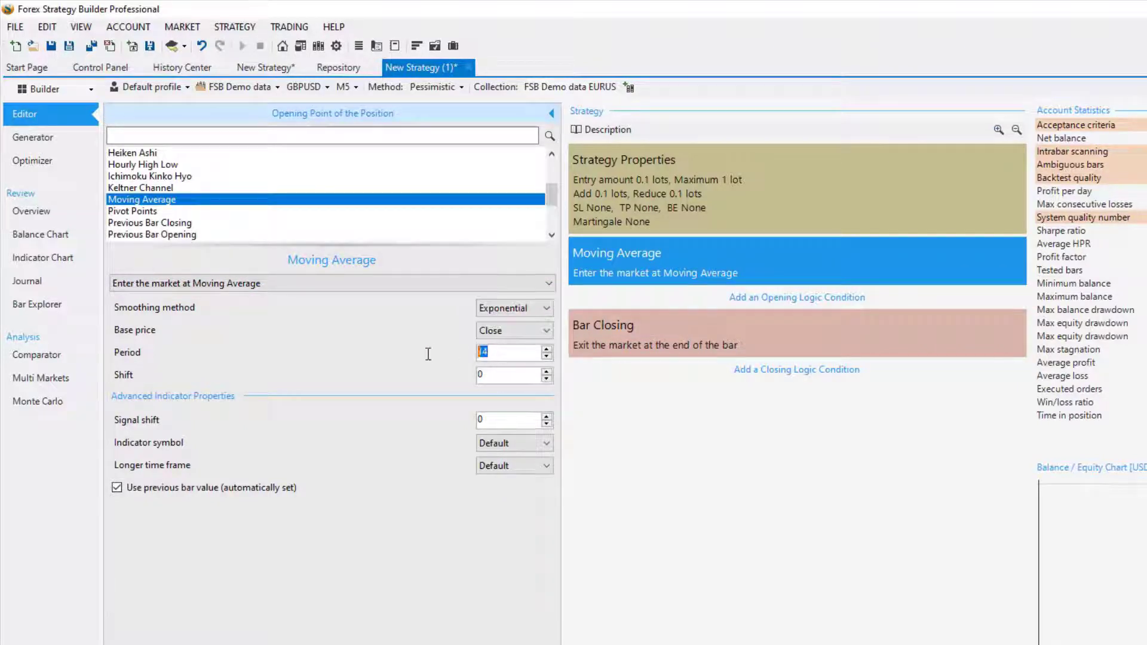
{"action": "type", "text": "105"}
{"action": "left_click_drag", "start_coordinate": [513, 376], "coordinate": [426, 392]}
{"action": "left_click", "coordinate": [751, 297]}
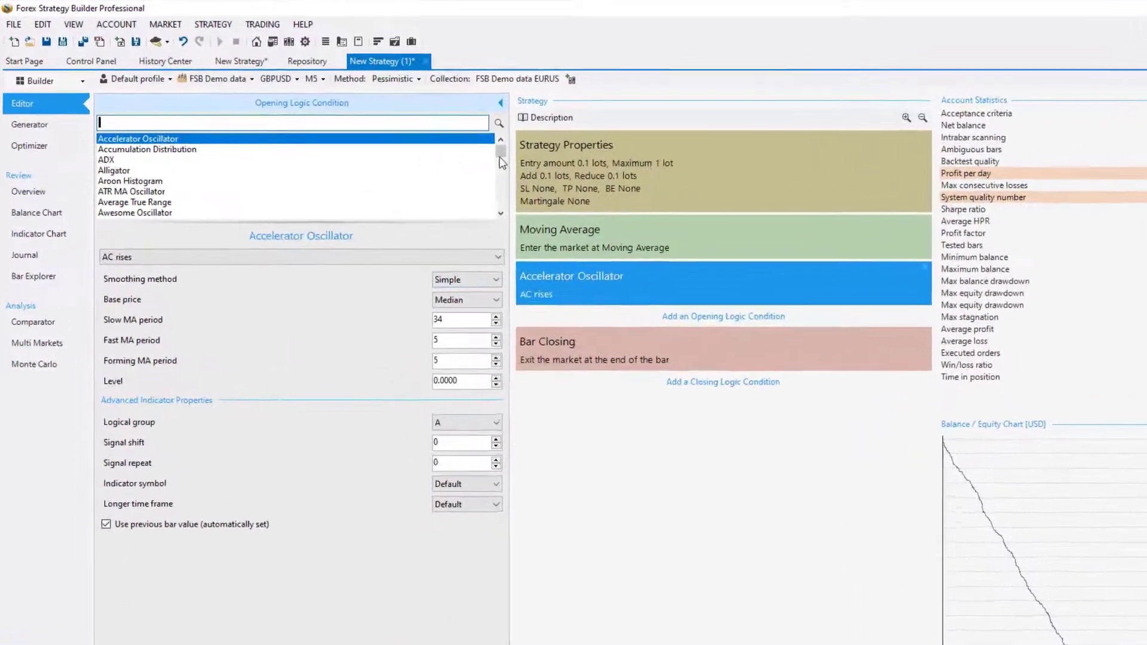
{"action": "mouse_move", "coordinate": [533, 164]}
{"action": "left_mouse_down"}
{"action": "mouse_move", "coordinate": [533, 193]}
{"action": "mouse_move", "coordinate": [549, 197]}
{"action": "left_mouse_up"}
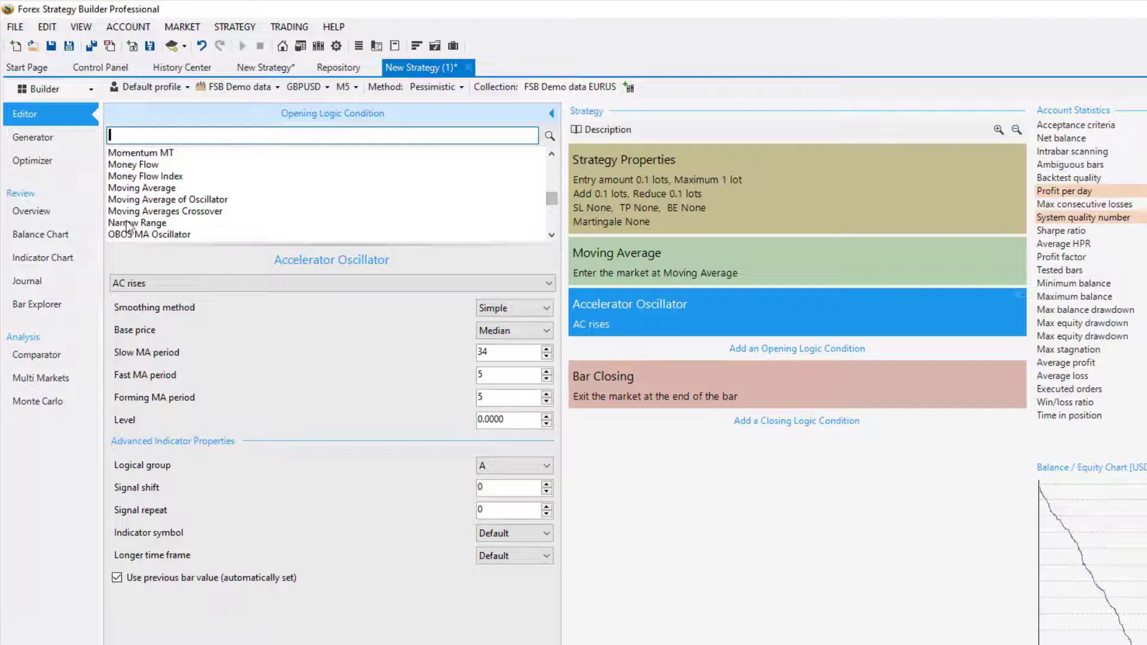
Make the new condition 'Moving Average rises' and add a further opening condition.
{"action": "left_click", "coordinate": [139, 187]}
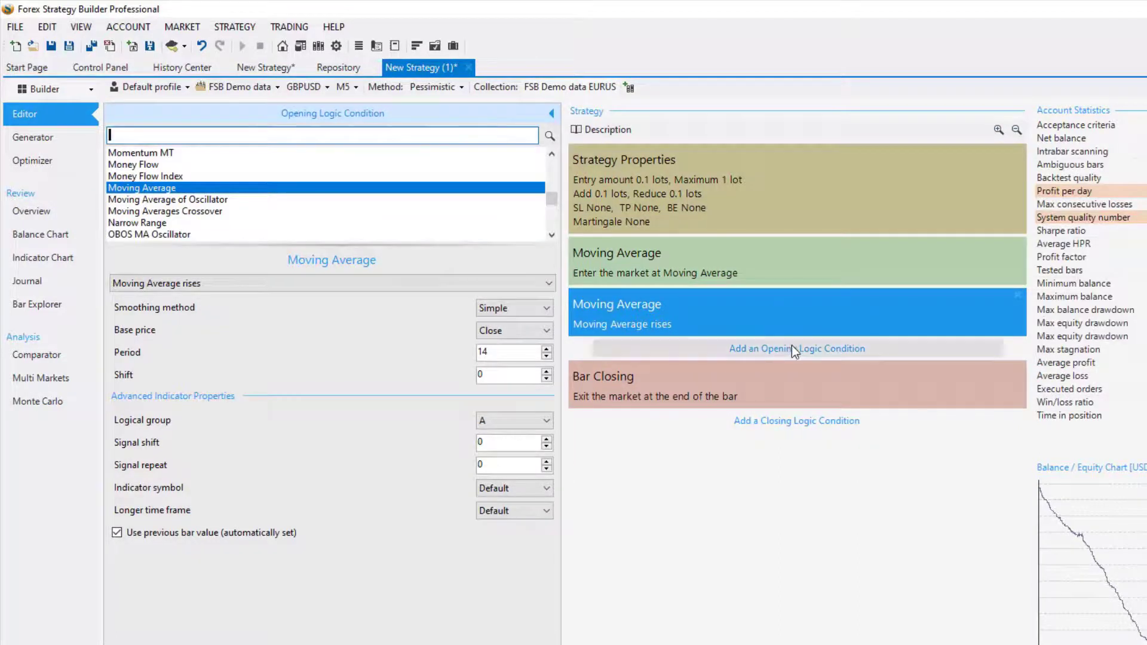
{"action": "left_click", "coordinate": [791, 348]}
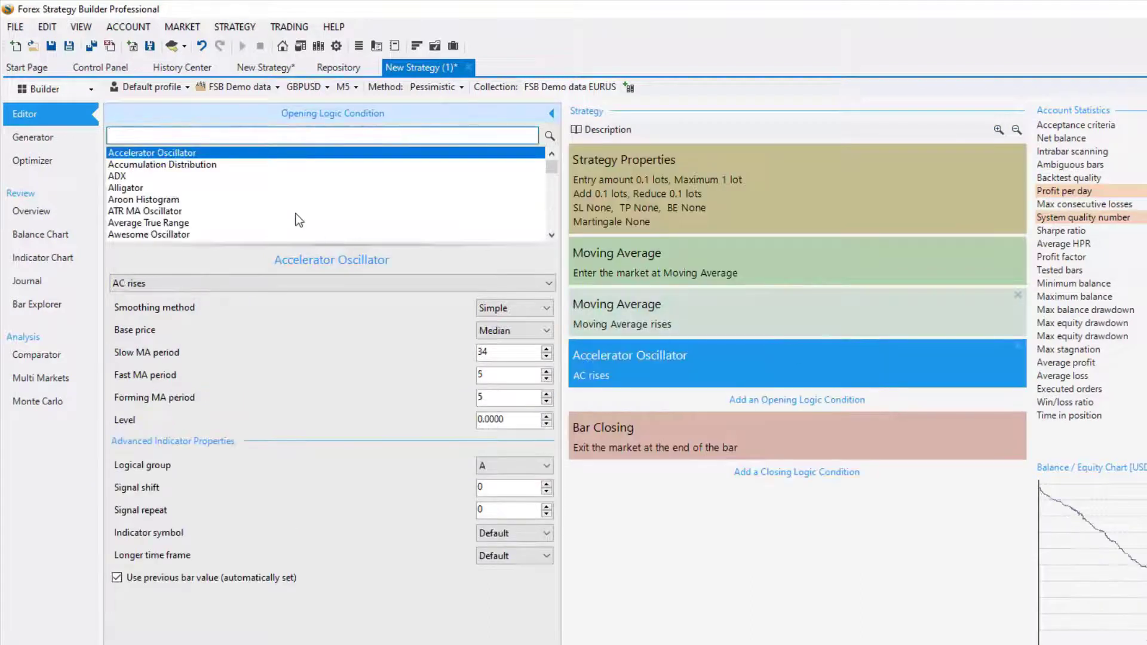
{"action": "scroll", "coordinate": [269, 206], "scroll_direction": "down", "scroll_amount": 1}
{"action": "scroll", "coordinate": [215, 207], "scroll_direction": "down", "scroll_amount": 1}
{"action": "scroll", "coordinate": [180, 206], "scroll_direction": "down", "scroll_amount": 1}
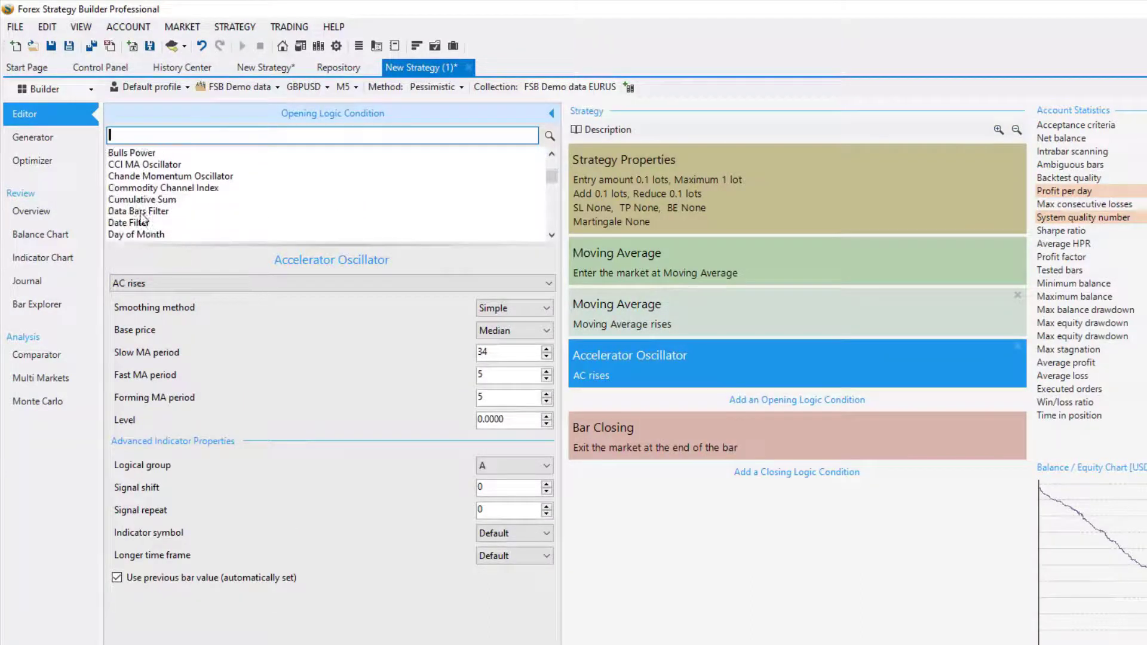
{"action": "scroll", "coordinate": [147, 208], "scroll_direction": "down", "scroll_amount": 2}
{"action": "scroll", "coordinate": [146, 208], "scroll_direction": "down", "scroll_amount": 1}
{"action": "scroll", "coordinate": [147, 209], "scroll_direction": "down", "scroll_amount": 1}
{"action": "scroll", "coordinate": [149, 211], "scroll_direction": "down", "scroll_amount": 1}
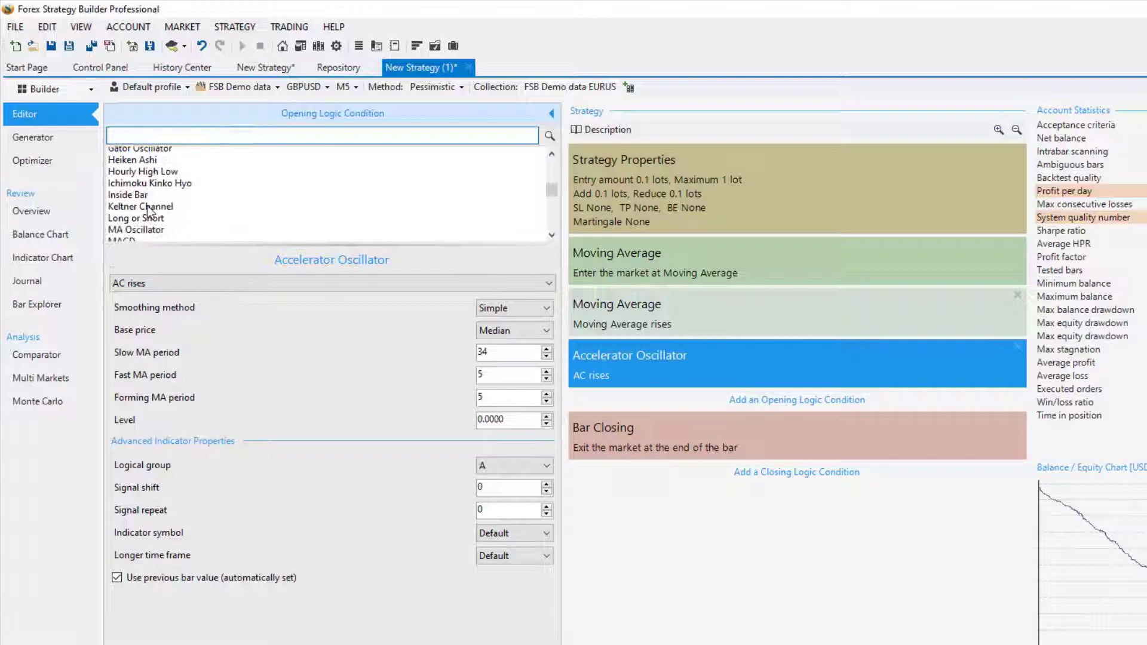
{"action": "scroll", "coordinate": [150, 212], "scroll_direction": "down", "scroll_amount": 1}
{"action": "scroll", "coordinate": [148, 213], "scroll_direction": "down", "scroll_amount": 1}
{"action": "scroll", "coordinate": [149, 213], "scroll_direction": "down", "scroll_amount": 2}
{"action": "scroll", "coordinate": [147, 215], "scroll_direction": "down", "scroll_amount": 1}
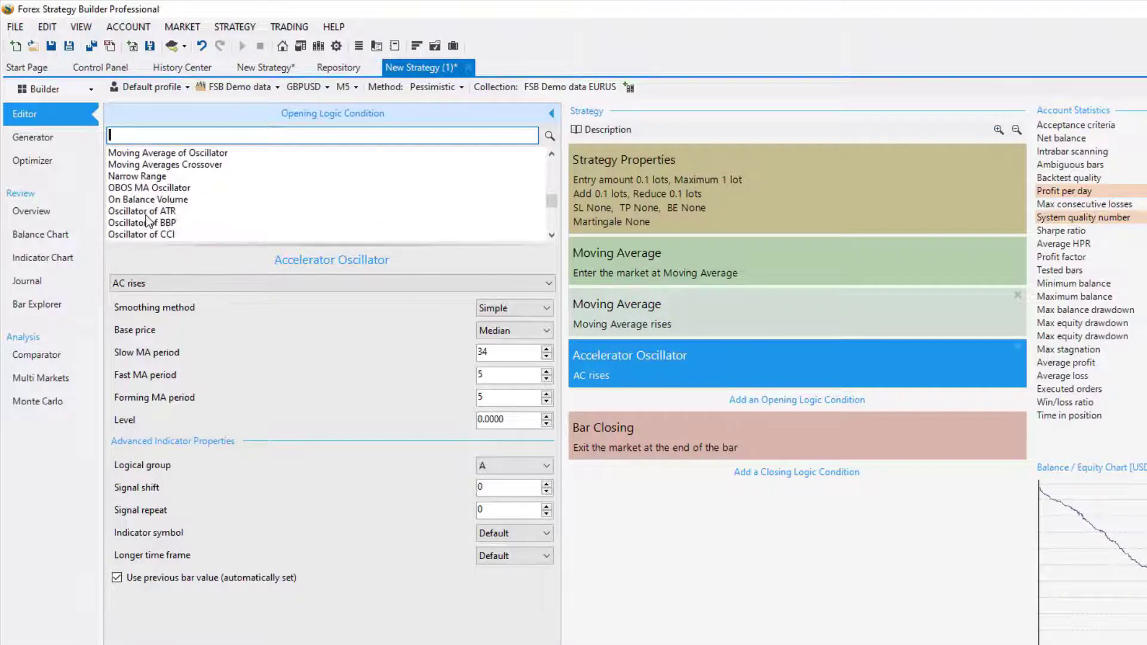
{"action": "scroll", "coordinate": [147, 217], "scroll_direction": "down", "scroll_amount": 1}
{"action": "scroll", "coordinate": [147, 218], "scroll_direction": "down", "scroll_amount": 2}
{"action": "scroll", "coordinate": [146, 219], "scroll_direction": "down", "scroll_amount": 2}
{"action": "scroll", "coordinate": [146, 219], "scroll_direction": "up", "scroll_amount": 1}
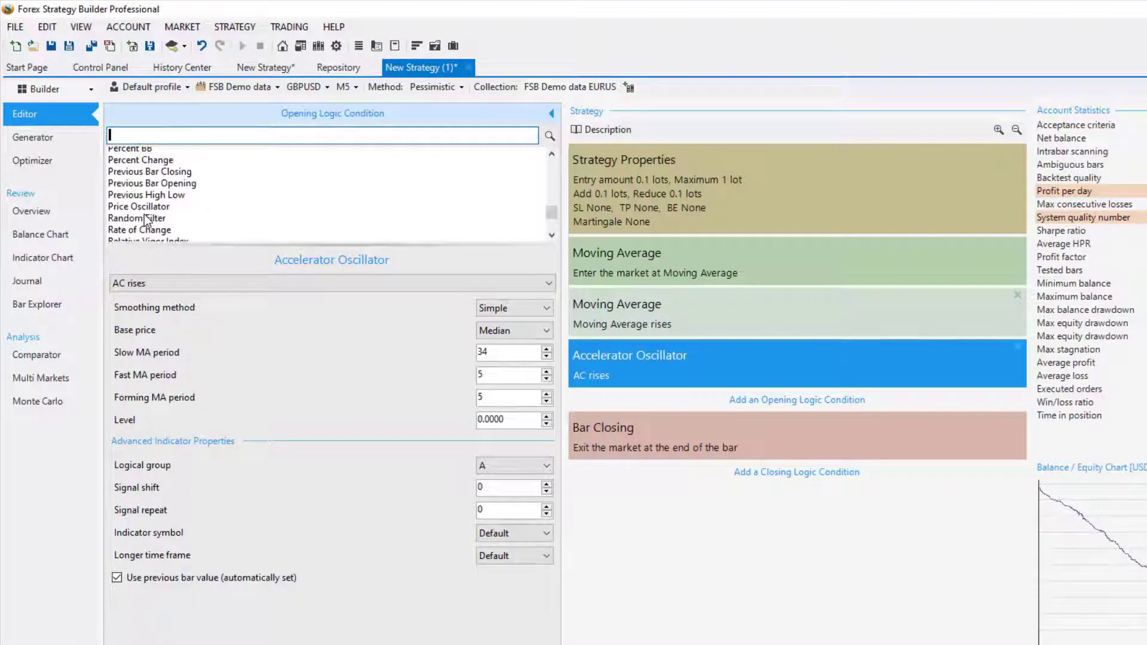
{"action": "scroll", "coordinate": [146, 220], "scroll_direction": "up", "scroll_amount": 1}
Use Percent Change on Open price, period 52, with 'changes its direction upward' logic.
{"action": "left_click", "coordinate": [155, 165]}
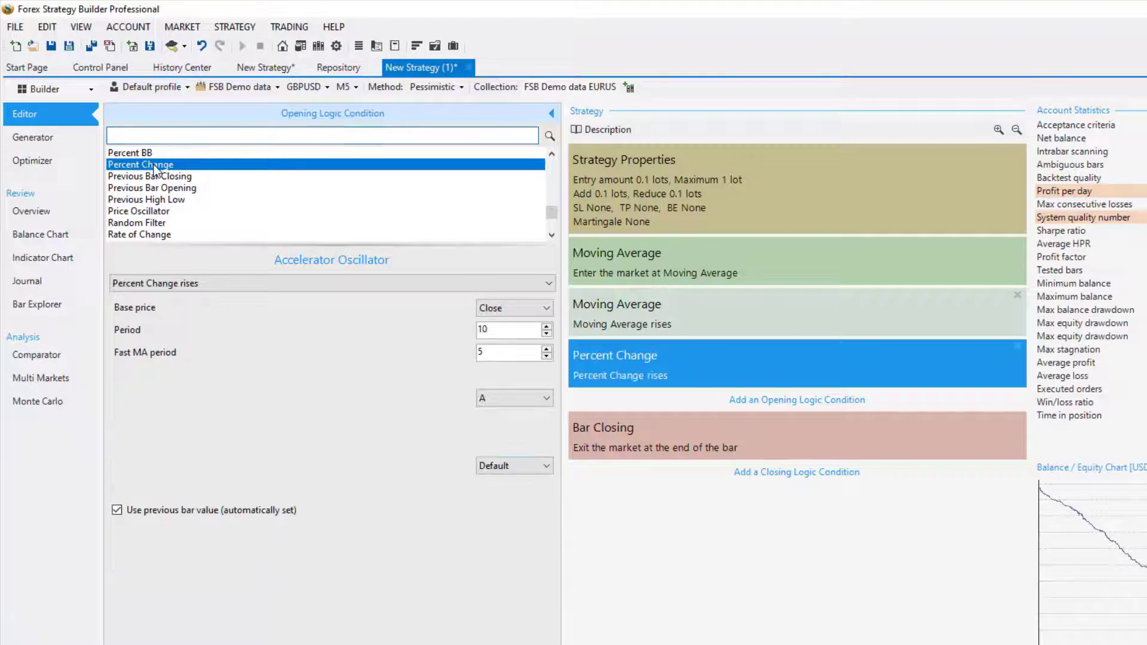
{"action": "left_click", "coordinate": [507, 307]}
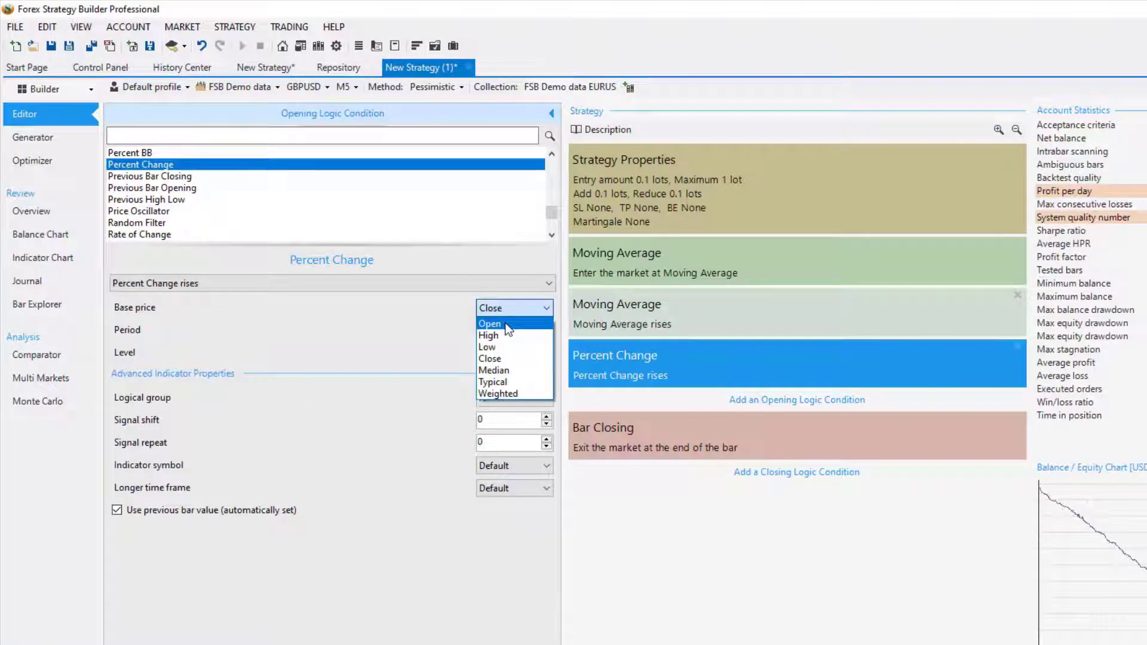
{"action": "left_click", "coordinate": [507, 325]}
{"action": "double_click", "coordinate": [484, 329]}
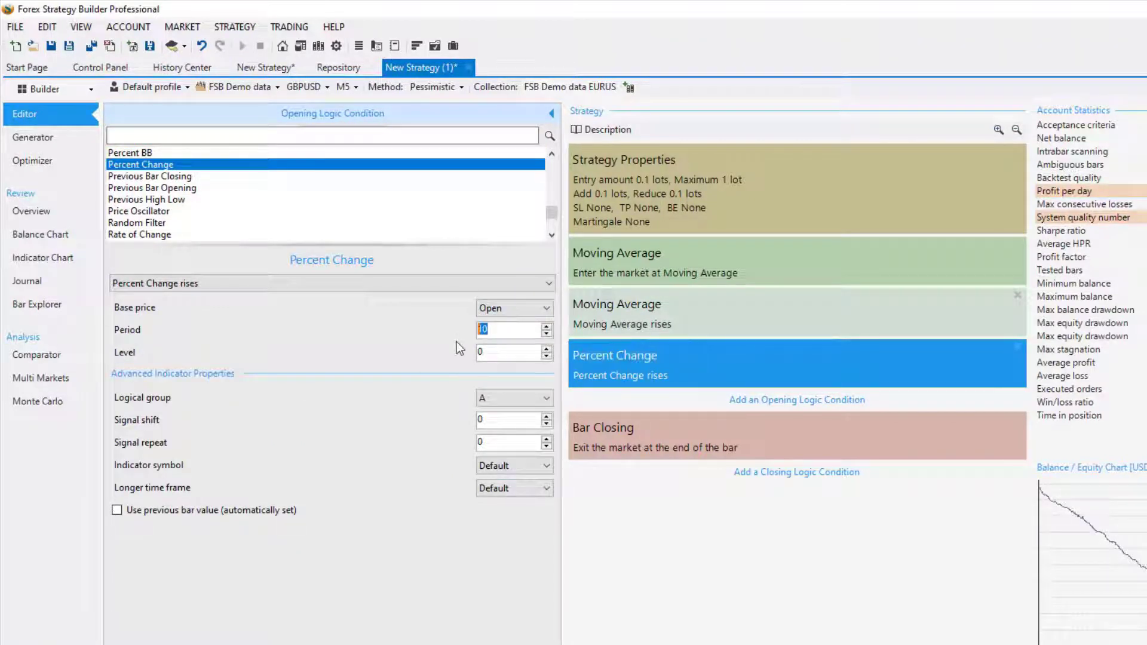
{"action": "type", "text": "2"}
{"action": "left_click", "coordinate": [238, 292]}
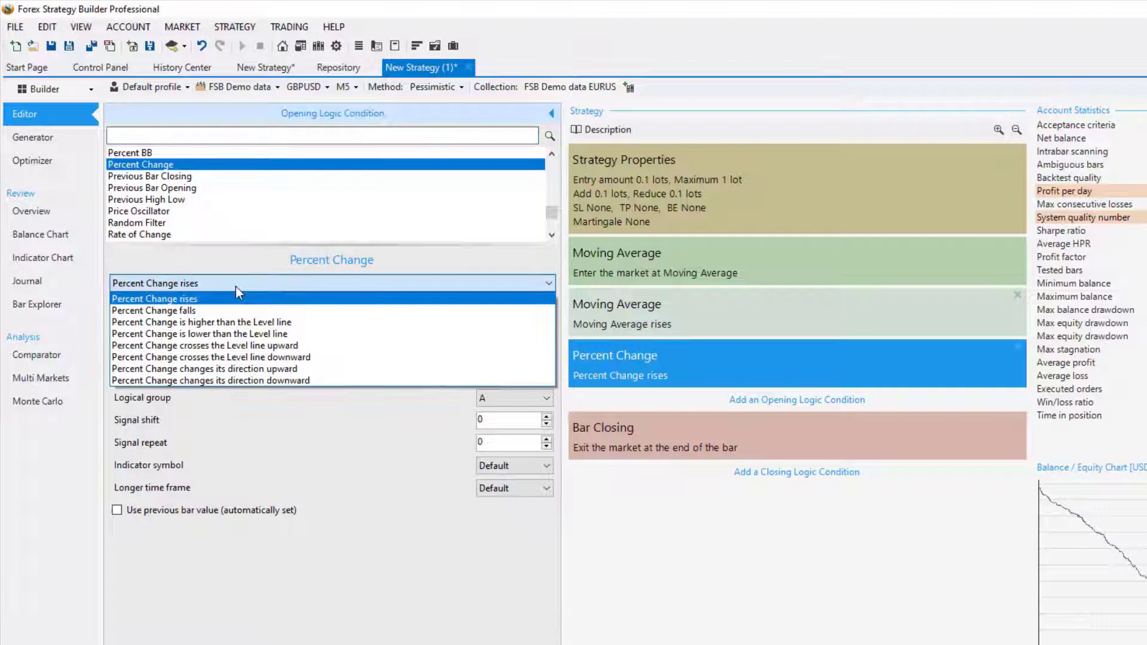
{"action": "left_click", "coordinate": [251, 369]}
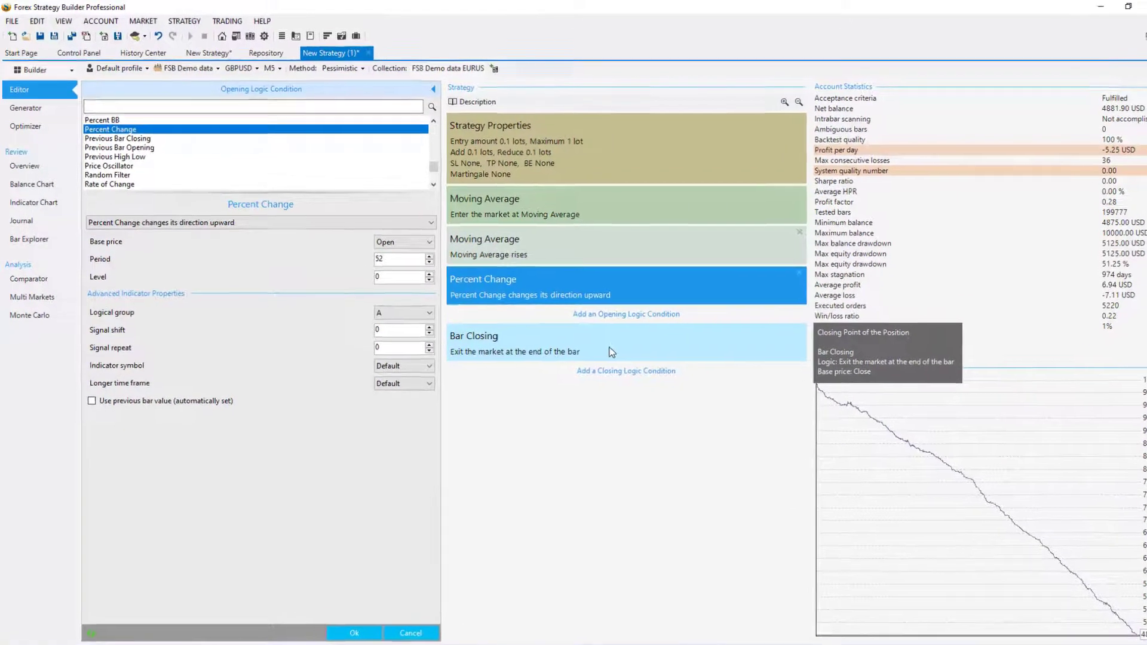
Swap the Bar Closing exit for Pivot Points, exiting long at R3 (short at S3).
{"action": "left_click", "coordinate": [610, 352]}
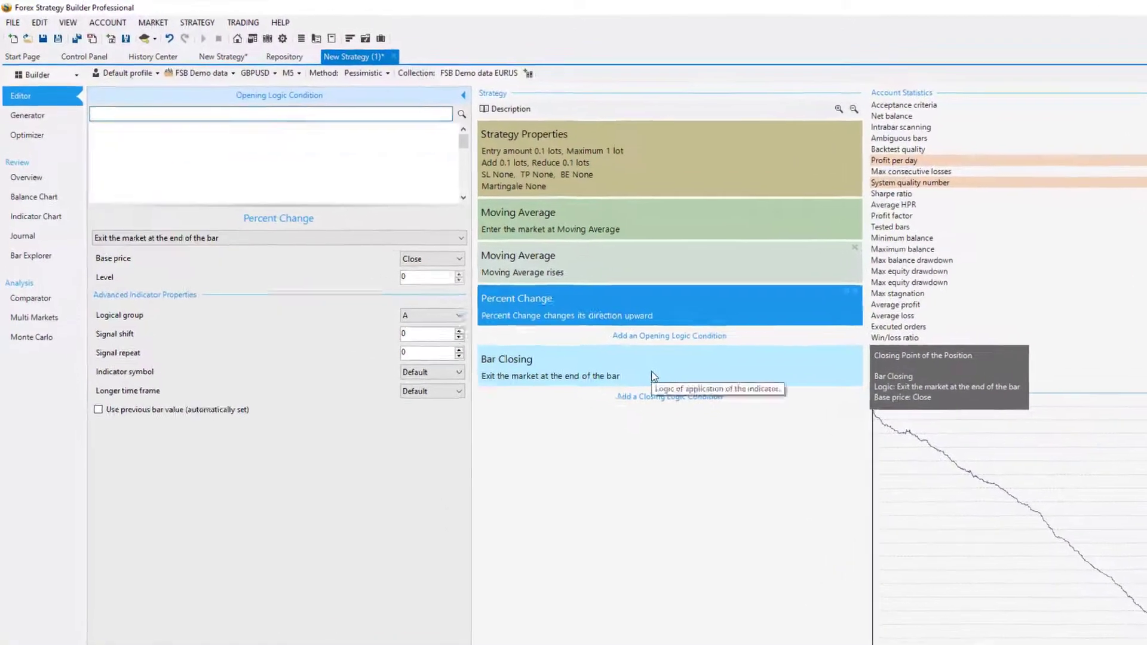
{"action": "left_click_drag", "start_coordinate": [552, 170], "coordinate": [541, 199]}
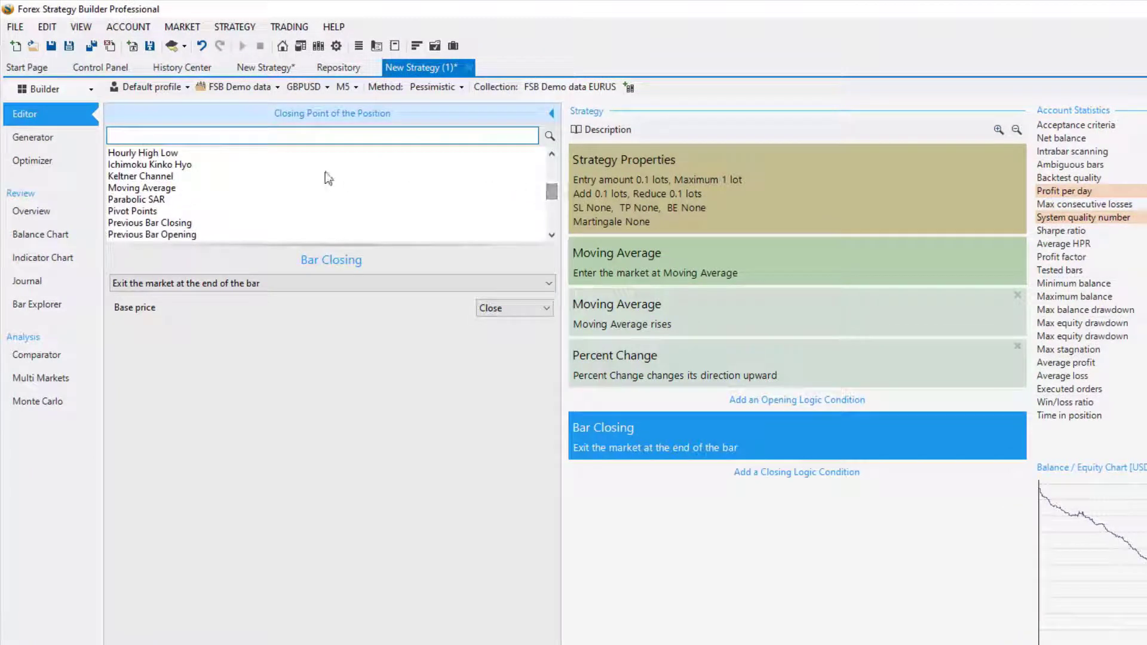
{"action": "left_click", "coordinate": [133, 214]}
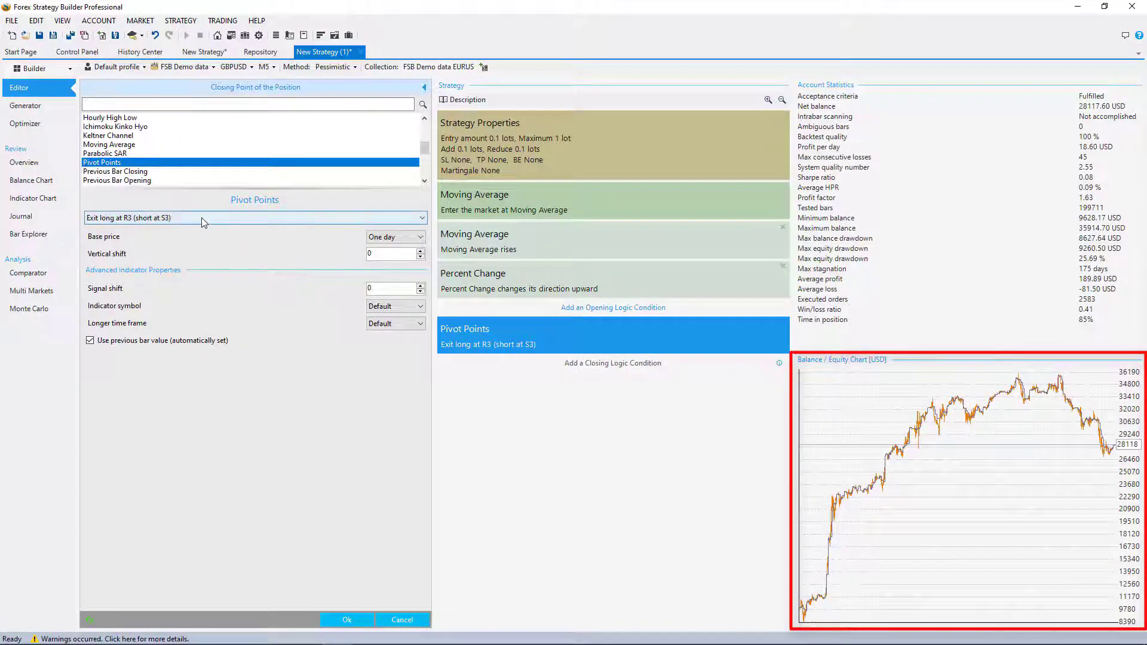
Set the Pivot Points exit to 'Exit long at S2 (short at R2)', shift 285, and confirm.
{"action": "left_click", "coordinate": [202, 218]}
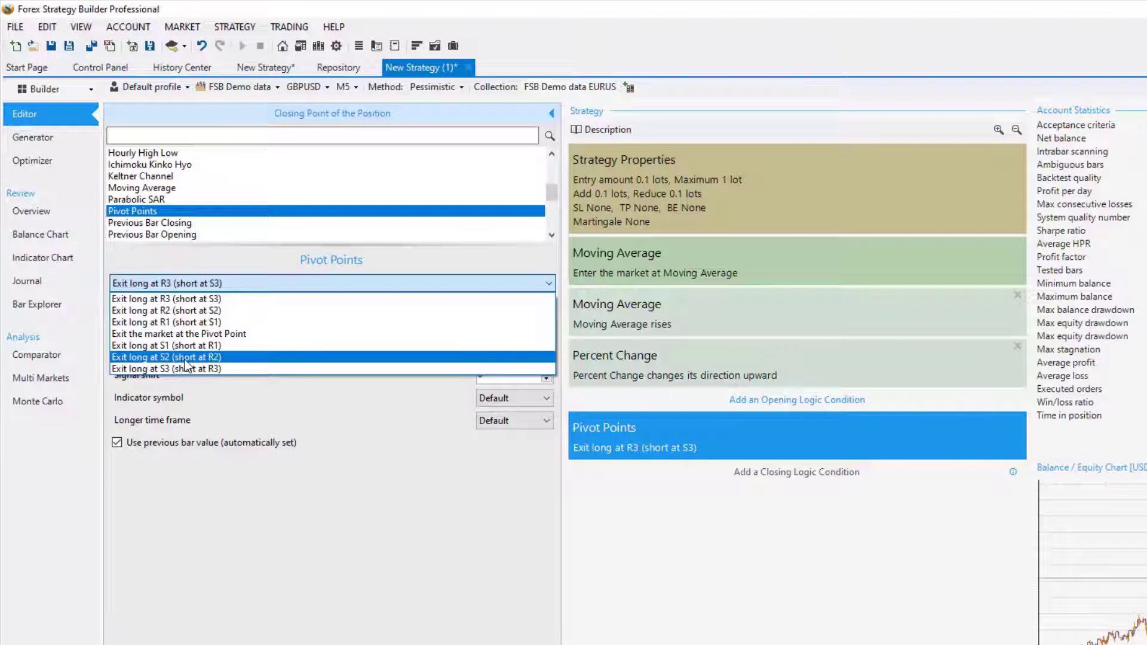
{"action": "left_click", "coordinate": [185, 359]}
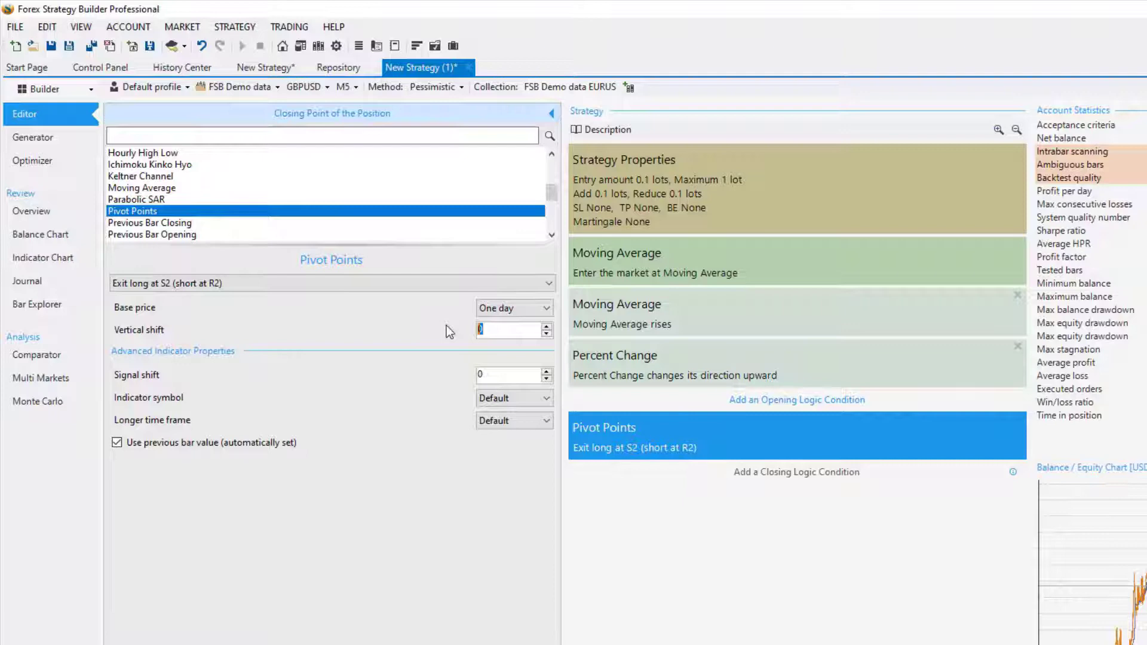
{"action": "type", "text": "28"}
{"action": "type", "text": "5"}
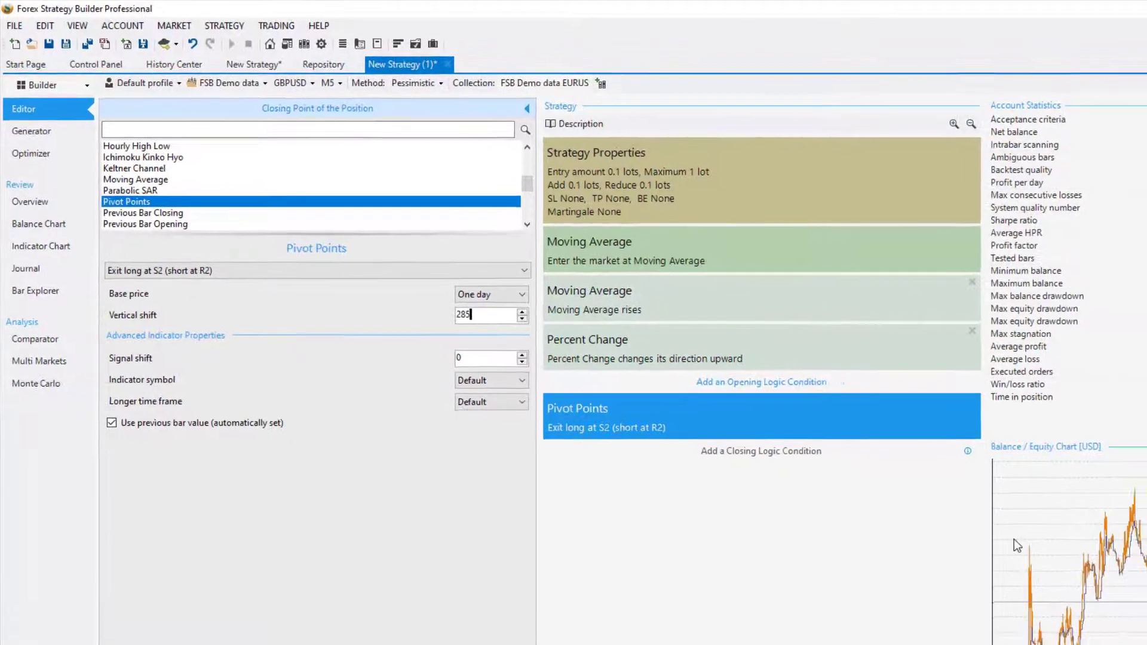
{"action": "left_click", "coordinate": [354, 626]}
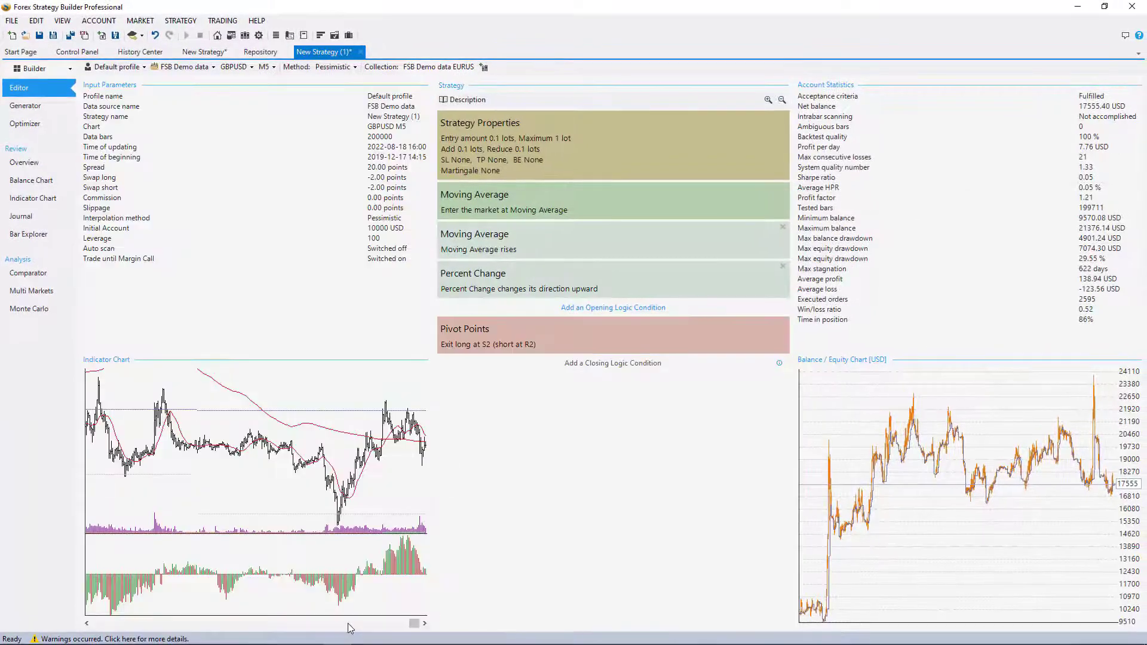
Reopen the Pivot Points exit and set its base price to One bar.
{"action": "left_click", "coordinate": [481, 332]}
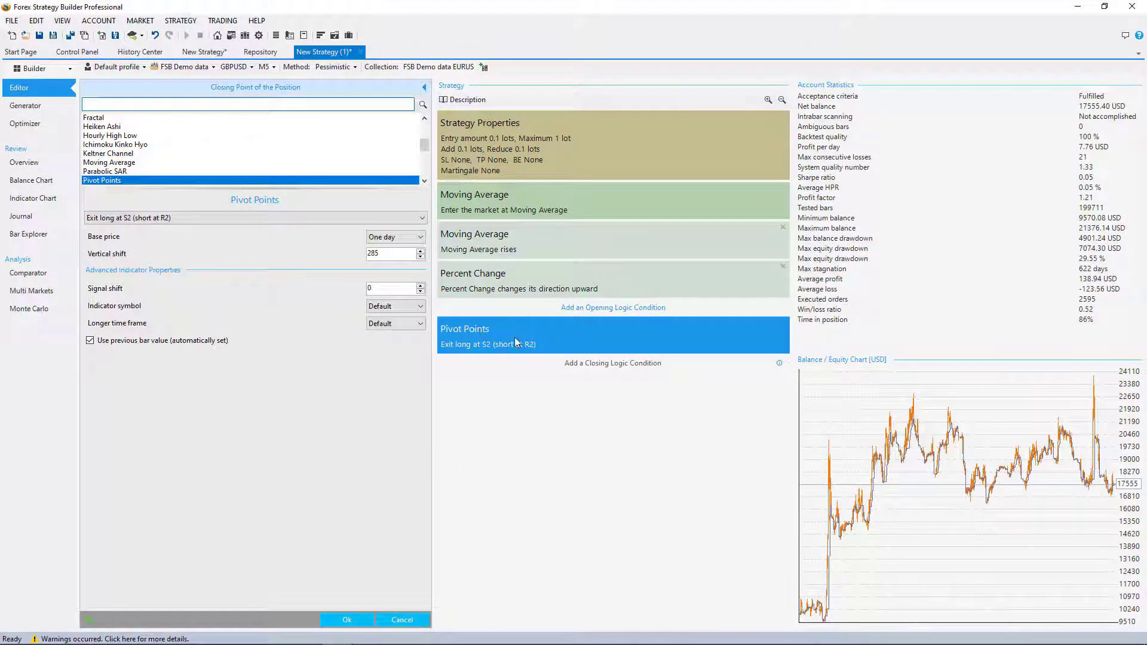
{"action": "left_click", "coordinate": [404, 239]}
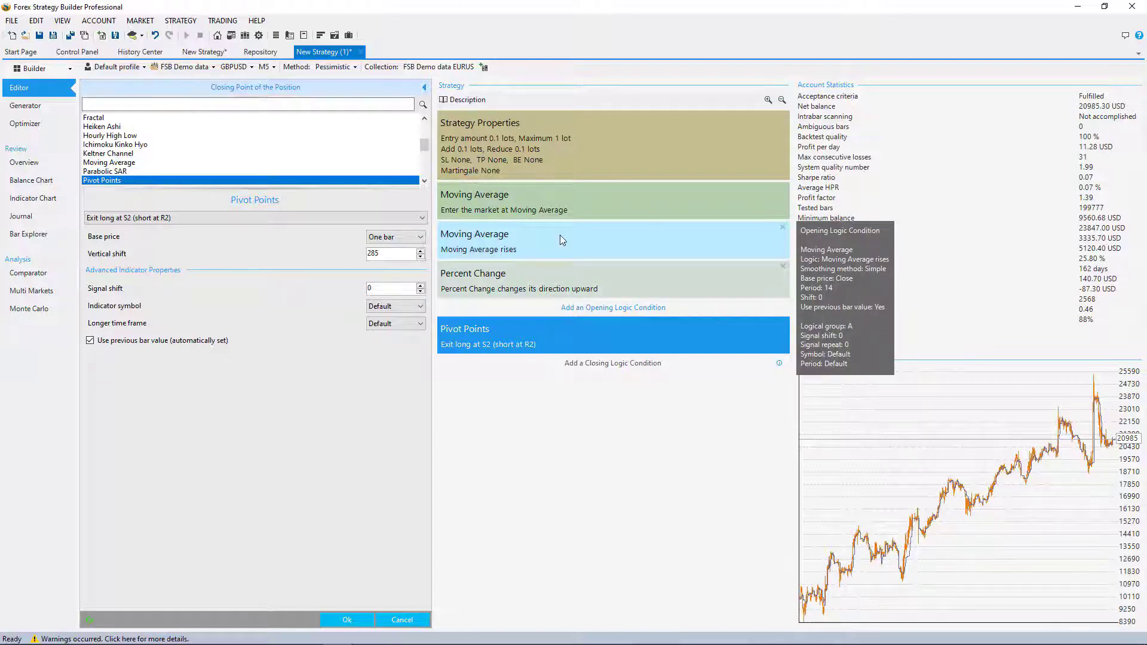
Open the Moving Average entry settings and try Shift values 0 and 1 instead of 115.
{"action": "left_click", "coordinate": [586, 205]}
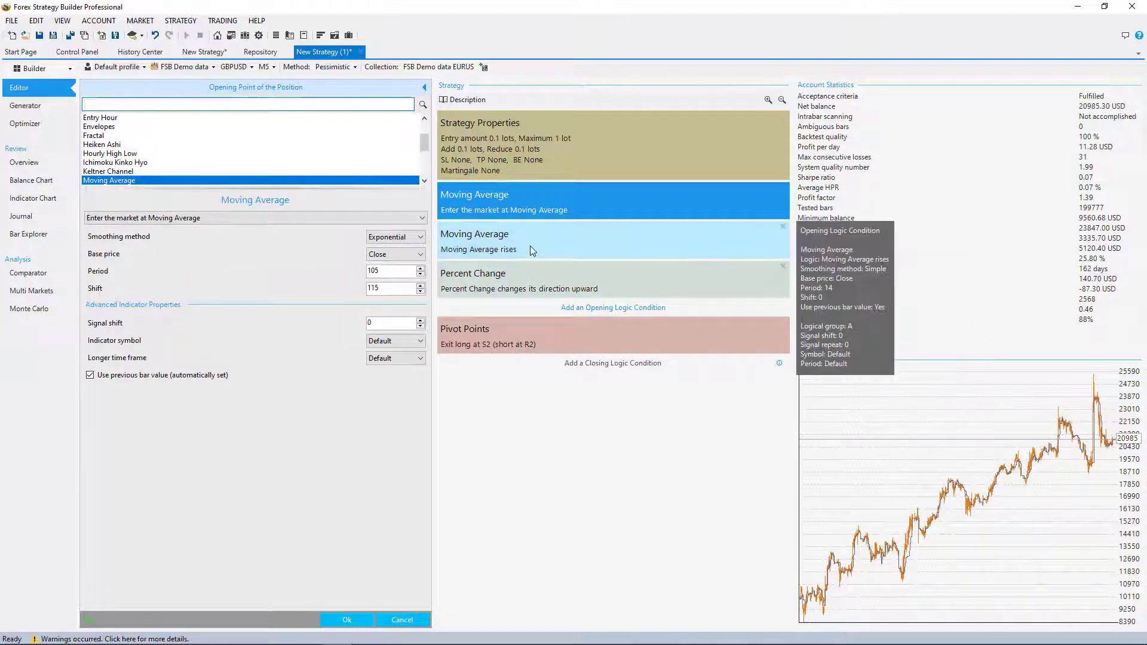
{"action": "left_click_drag", "start_coordinate": [382, 289], "coordinate": [325, 297]}
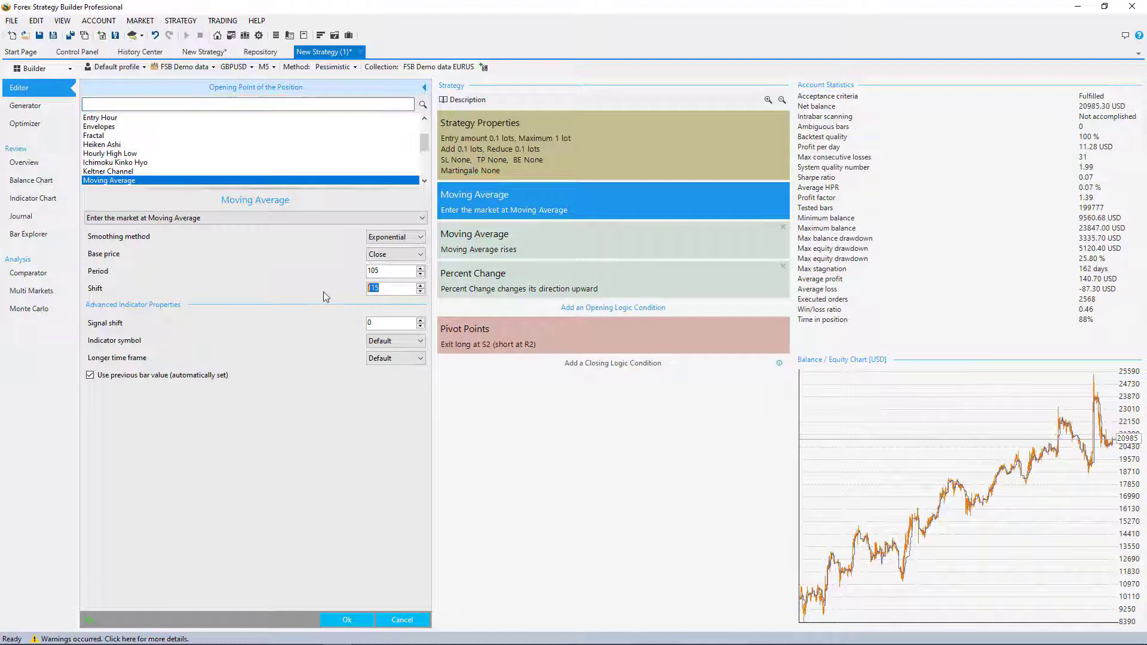
{"action": "type", "text": "0"}
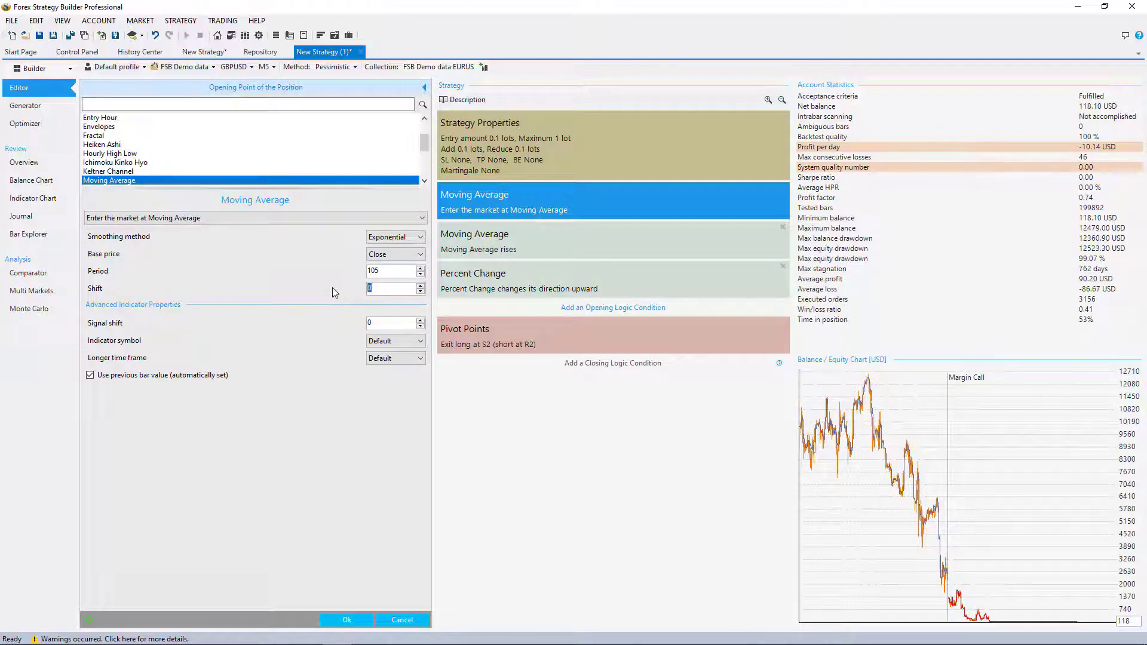
{"action": "left_click", "coordinate": [385, 288]}
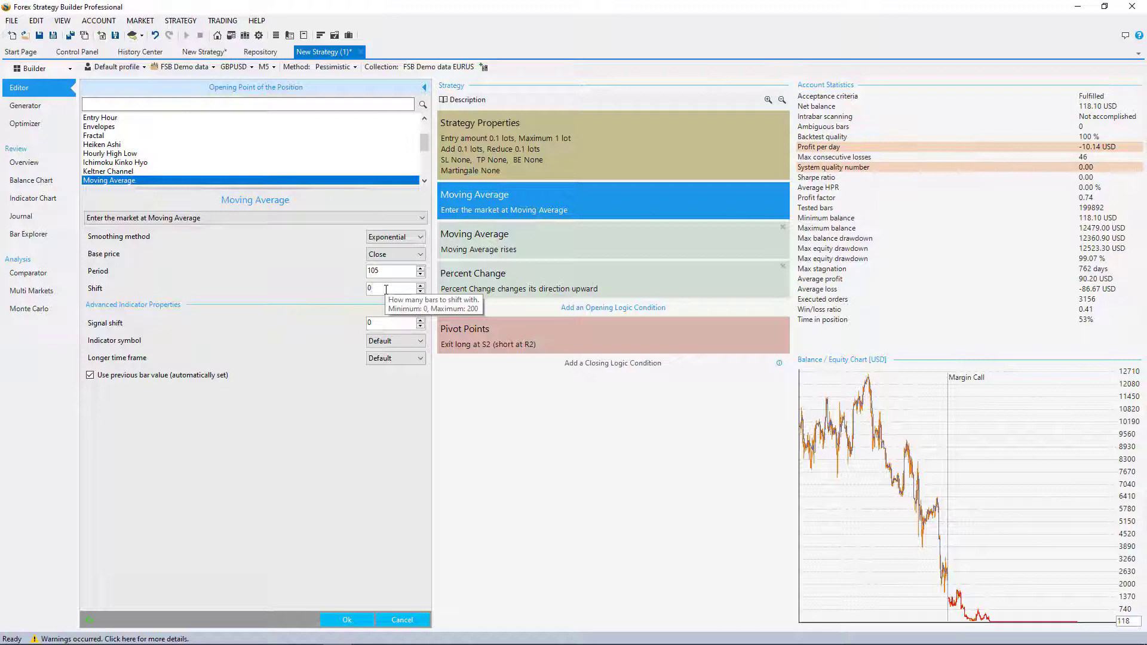
{"action": "double_click", "coordinate": [386, 288]}
{"action": "left_click_drag", "start_coordinate": [386, 289], "coordinate": [341, 288]}
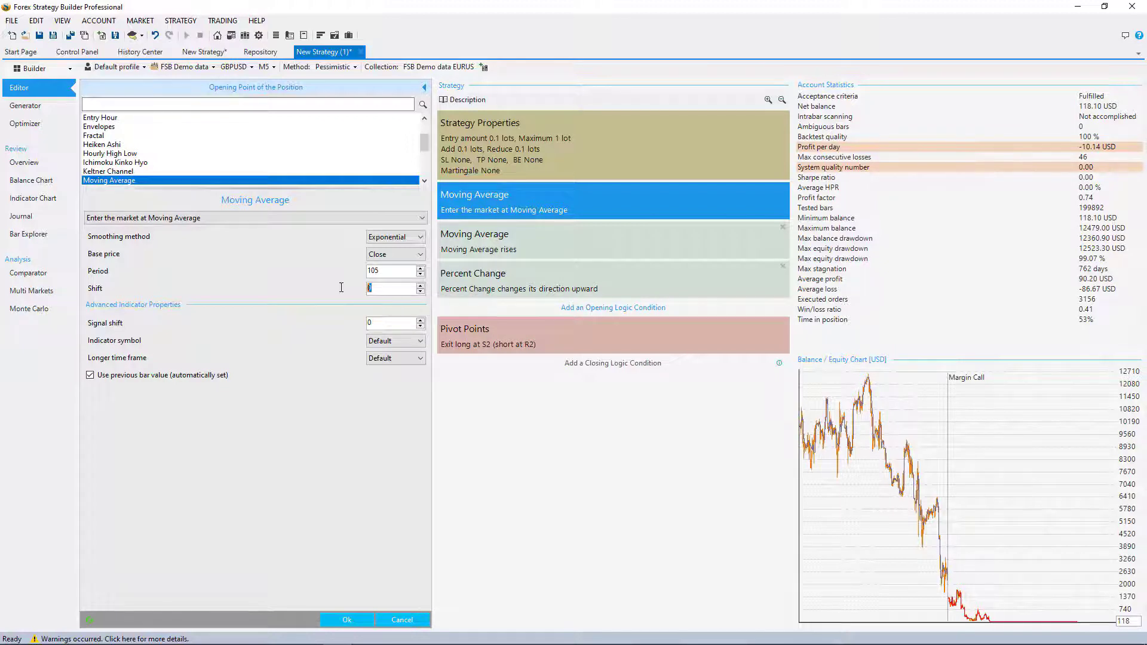
{"action": "type", "text": "115"}
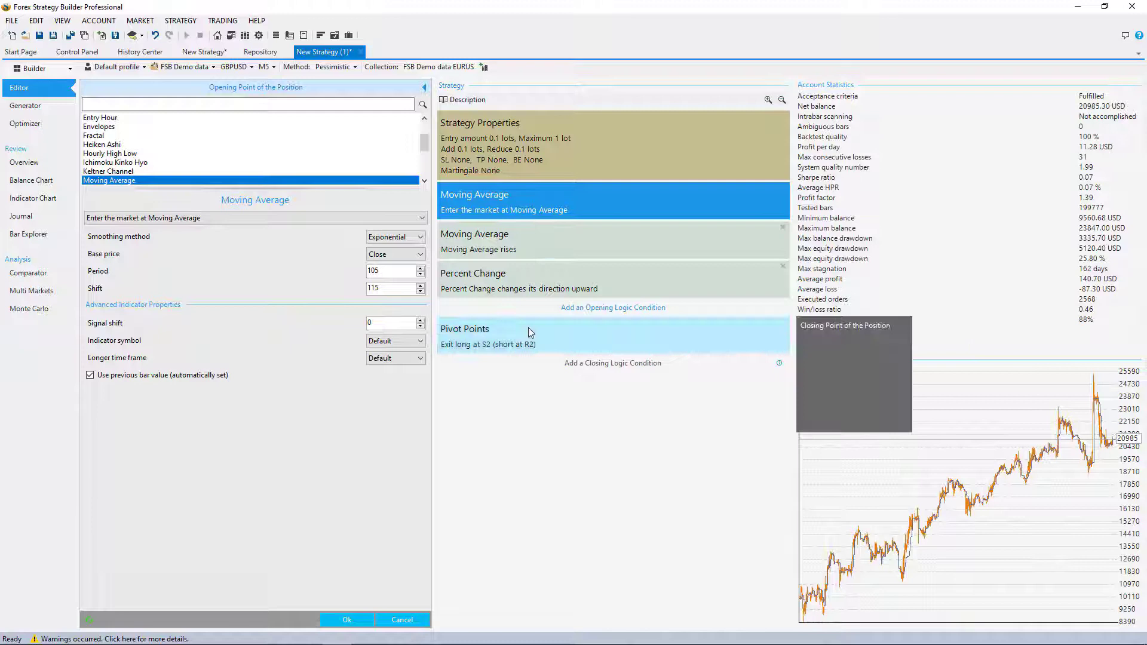
{"action": "left_click", "coordinate": [500, 254]}
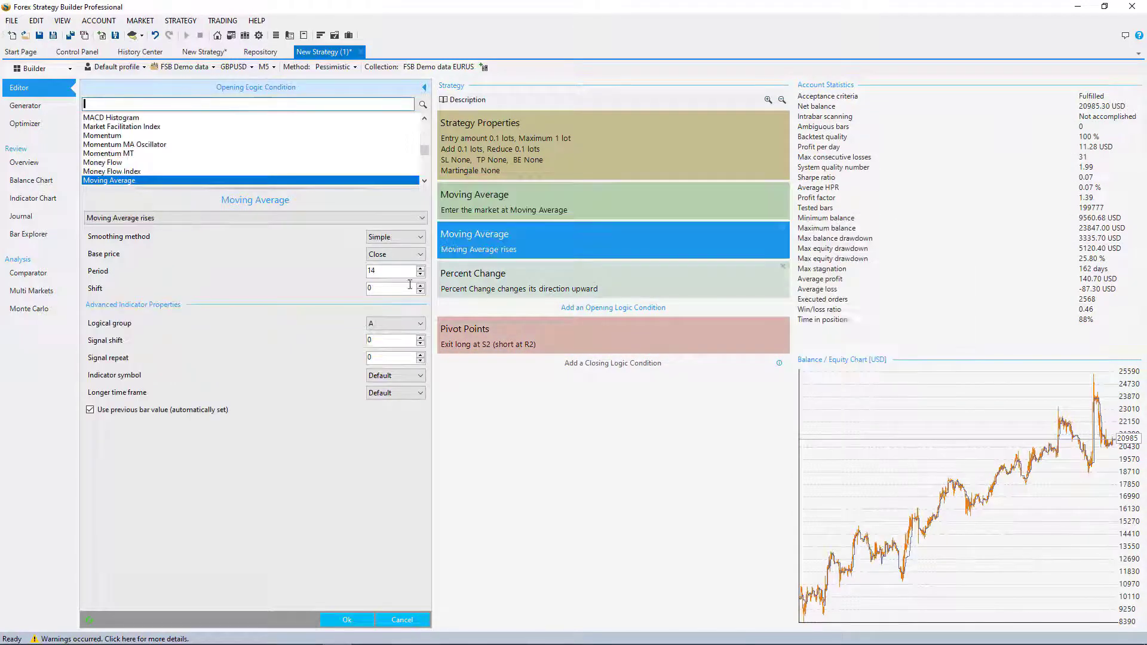
{"action": "mouse_move", "coordinate": [418, 271]}
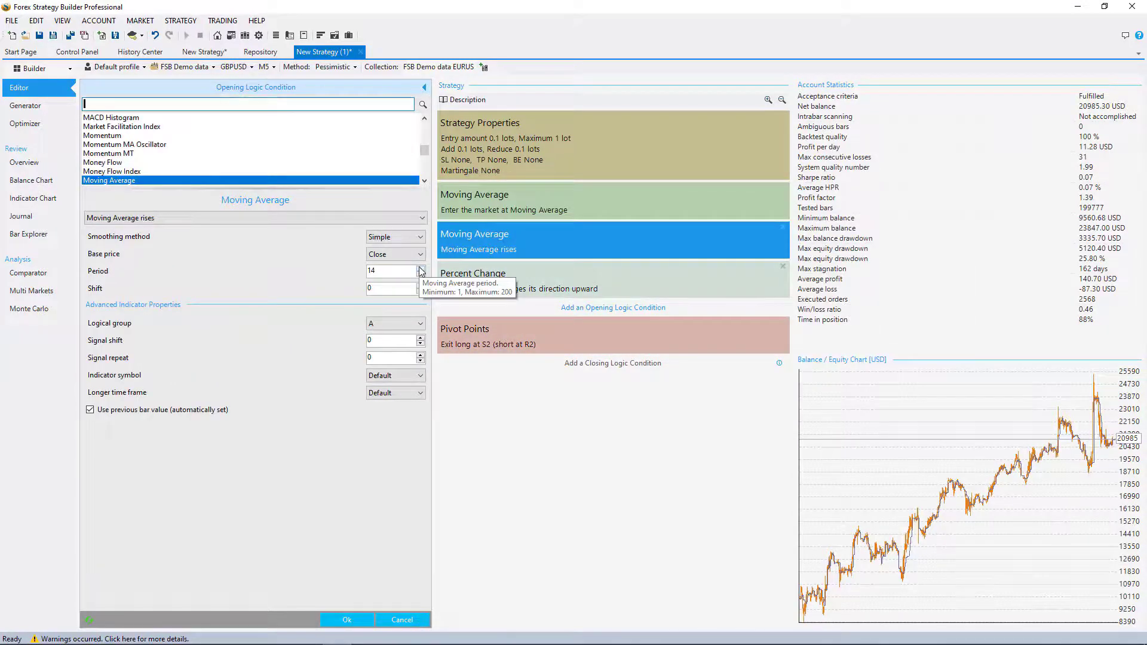
{"action": "left_click", "coordinate": [420, 268]}
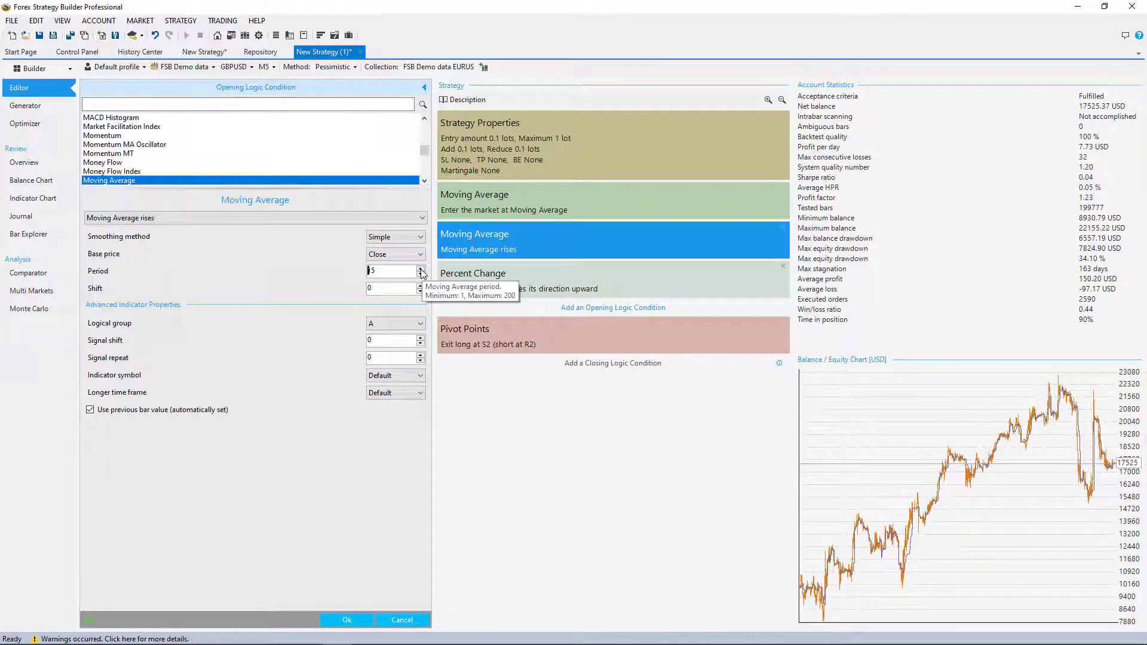
{"action": "left_click", "coordinate": [420, 269]}
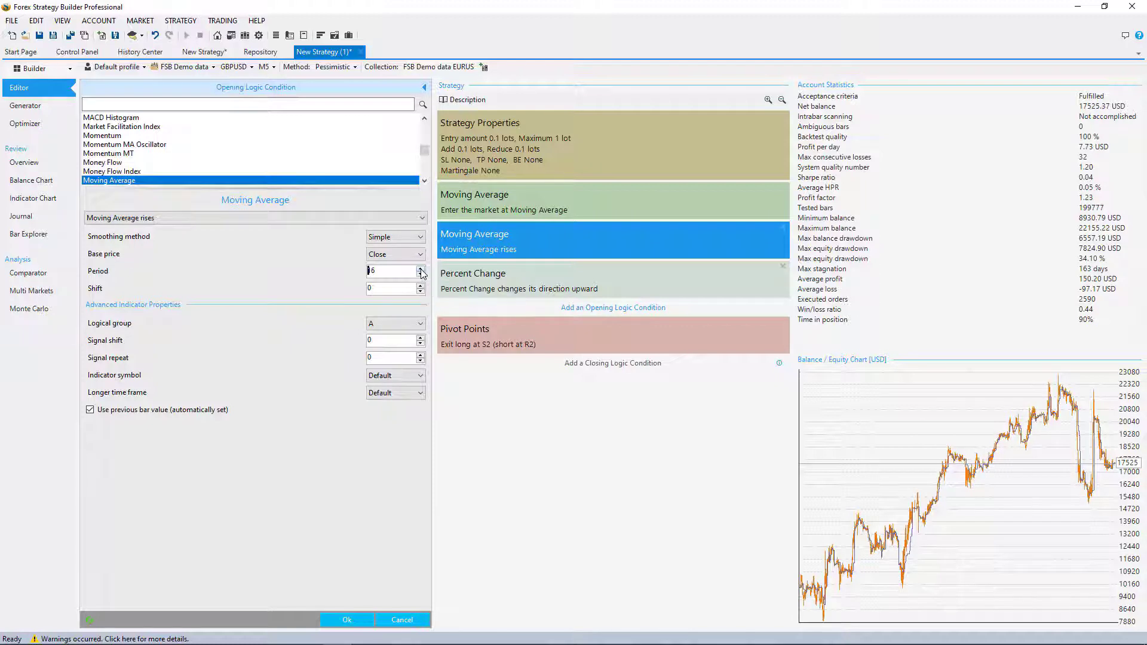
{"action": "left_click", "coordinate": [420, 268]}
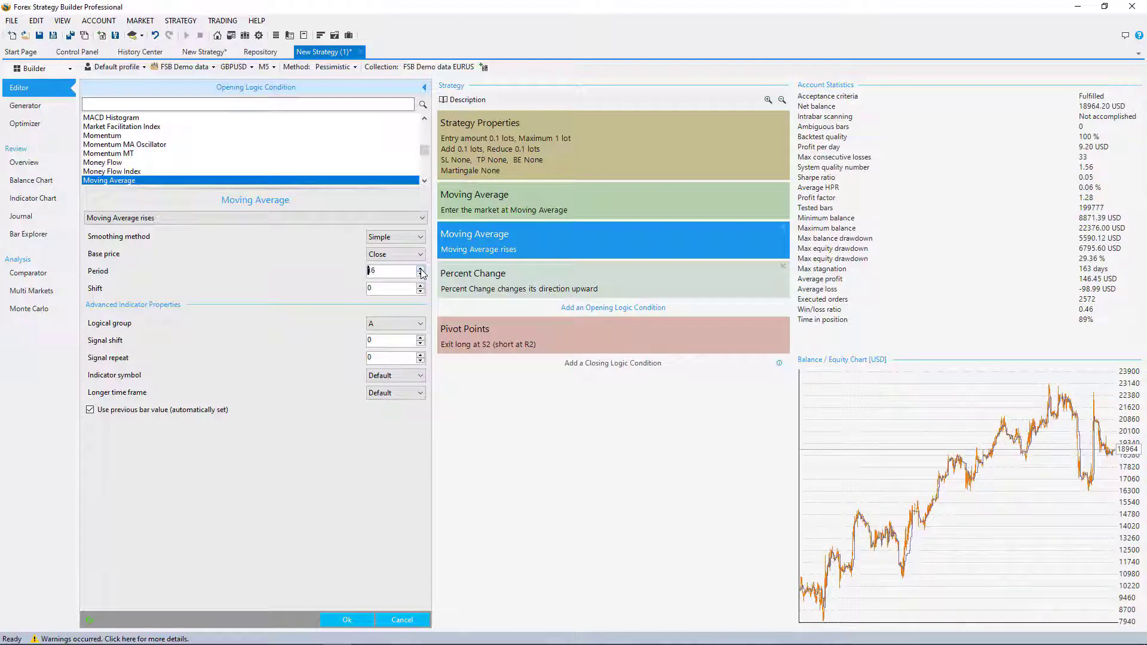
{"action": "left_click", "coordinate": [420, 269]}
{"action": "left_click", "coordinate": [421, 270]}
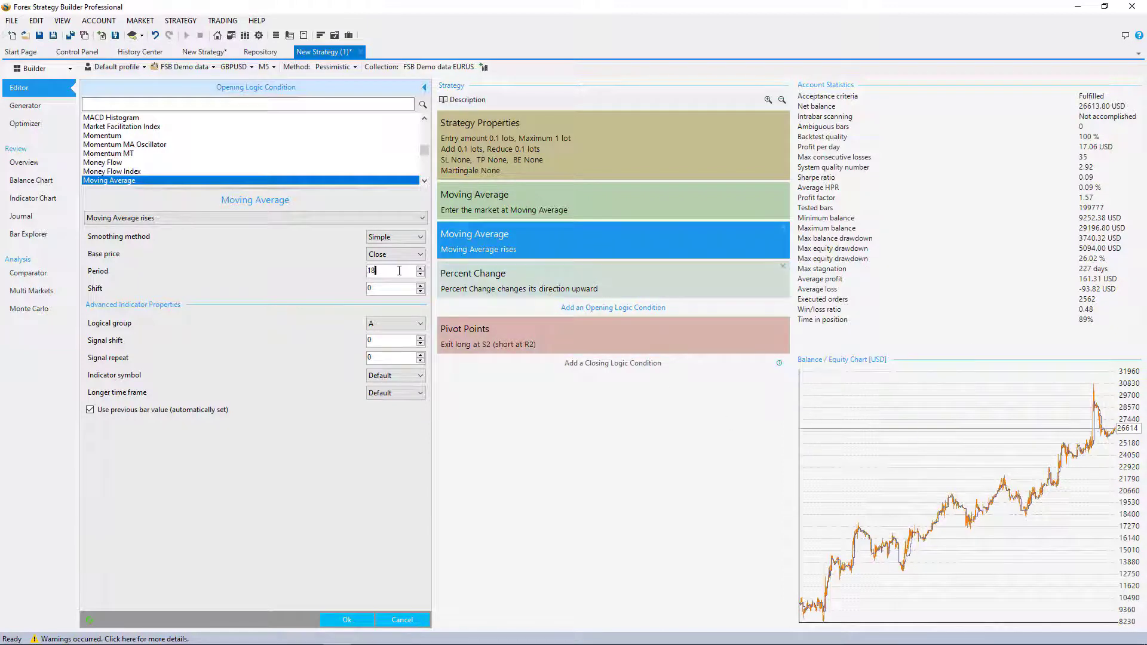
{"action": "left_click_drag", "start_coordinate": [402, 272], "coordinate": [327, 268]}
{"action": "type", "text": "14"}
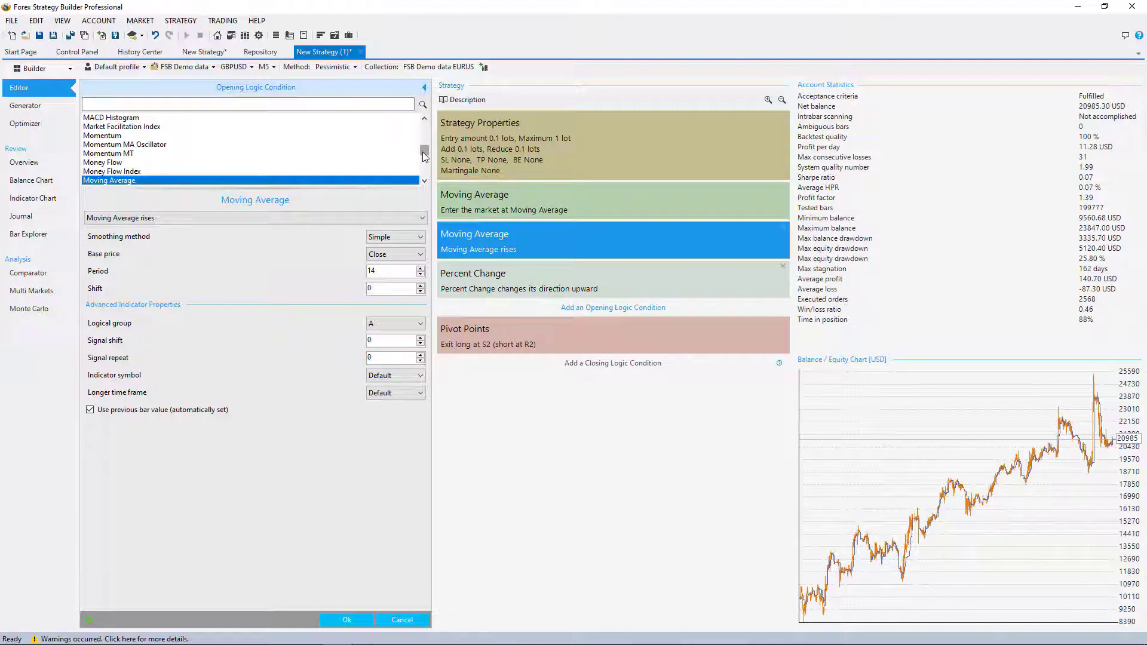
{"action": "left_click", "coordinate": [512, 209]}
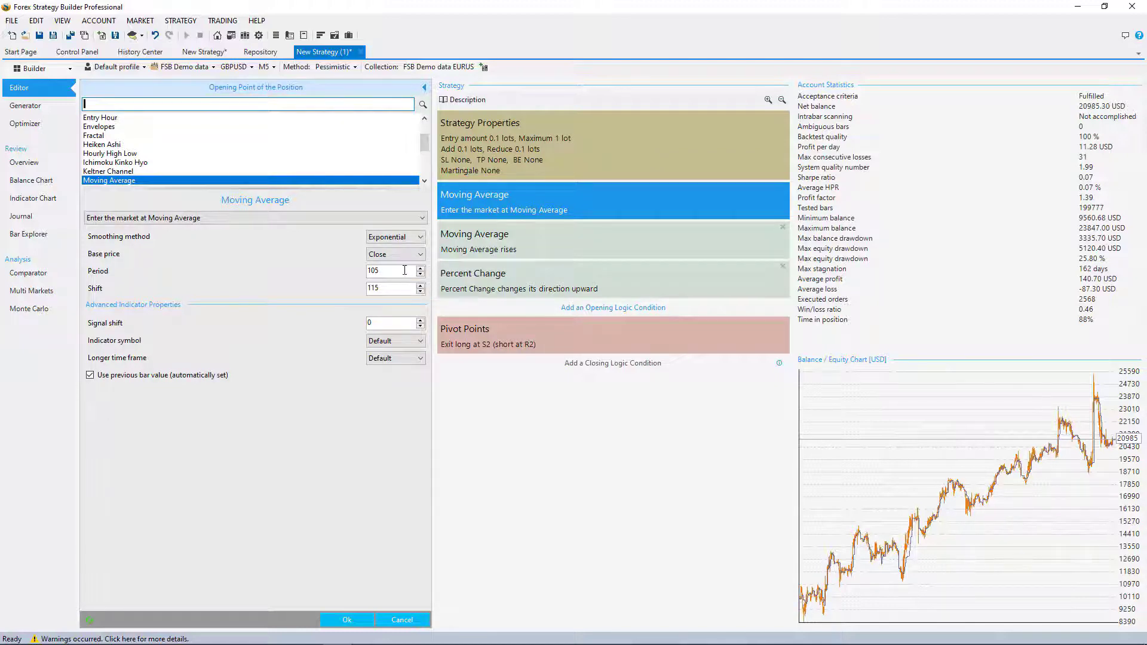
{"action": "double_click", "coordinate": [380, 271]}
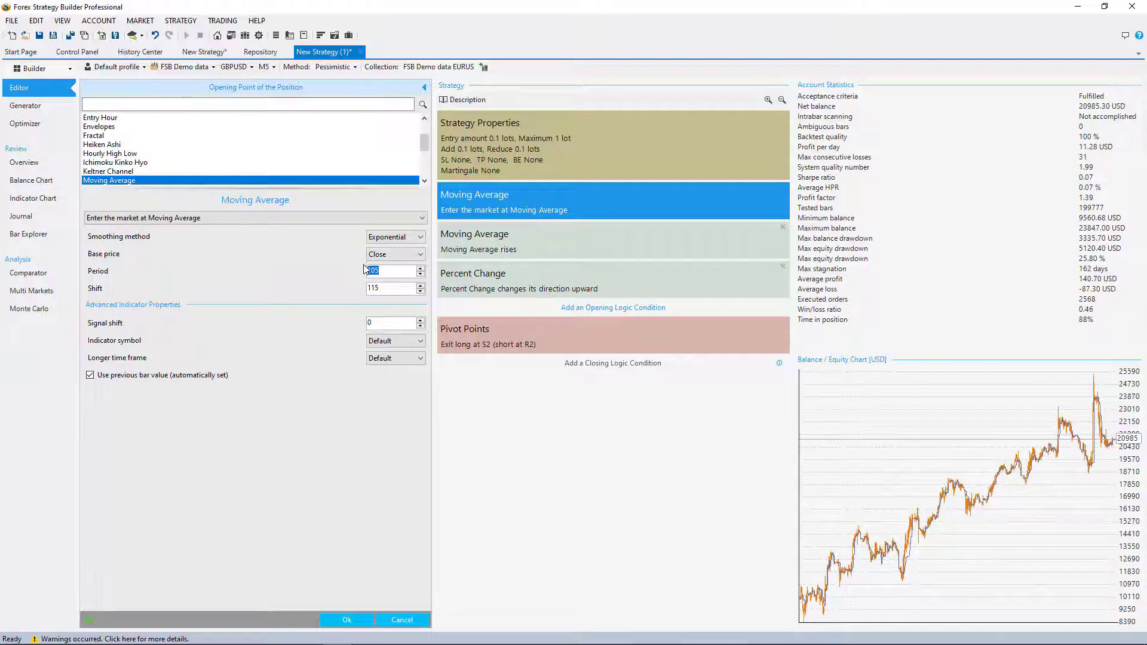
{"action": "type", "text": "100"}
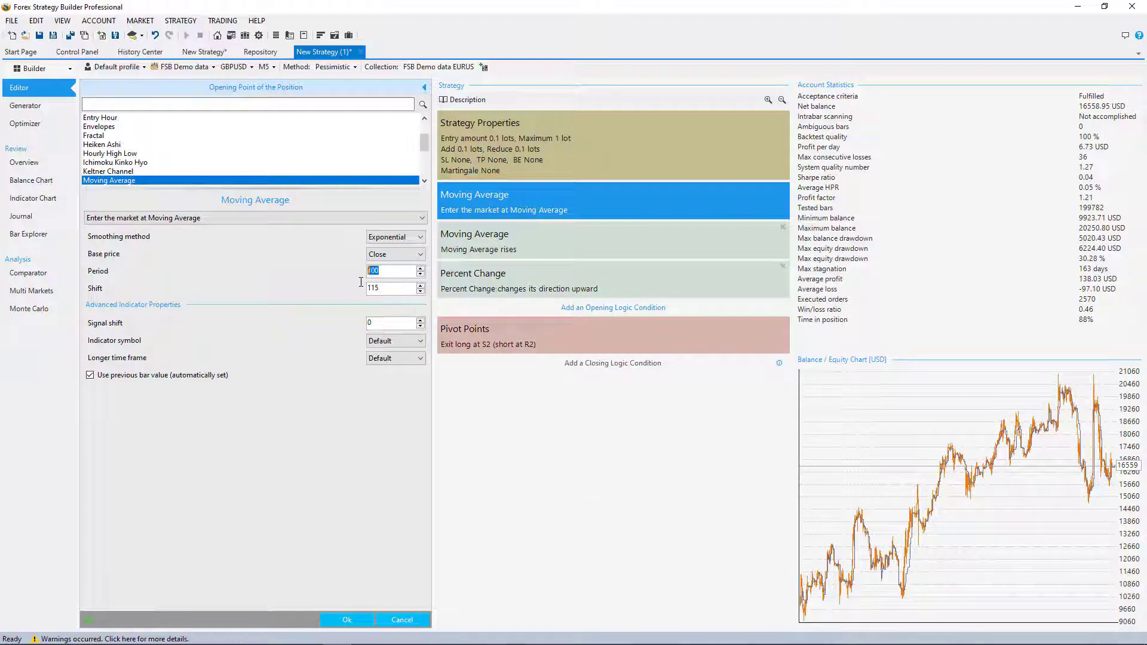
{"action": "type", "text": "105"}
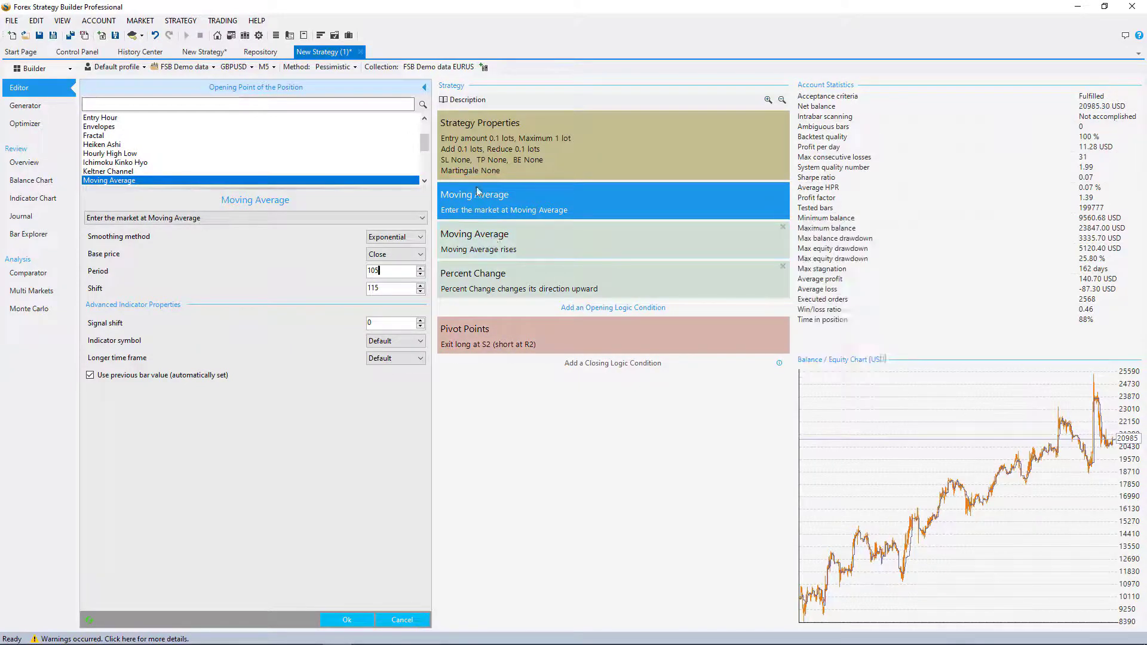
Select the second Moving Average slot and keep its logic as 'Moving Average rises'.
{"action": "left_click", "coordinate": [171, 219]}
{"action": "left_click", "coordinate": [170, 219]}
{"action": "left_click", "coordinate": [502, 242]}
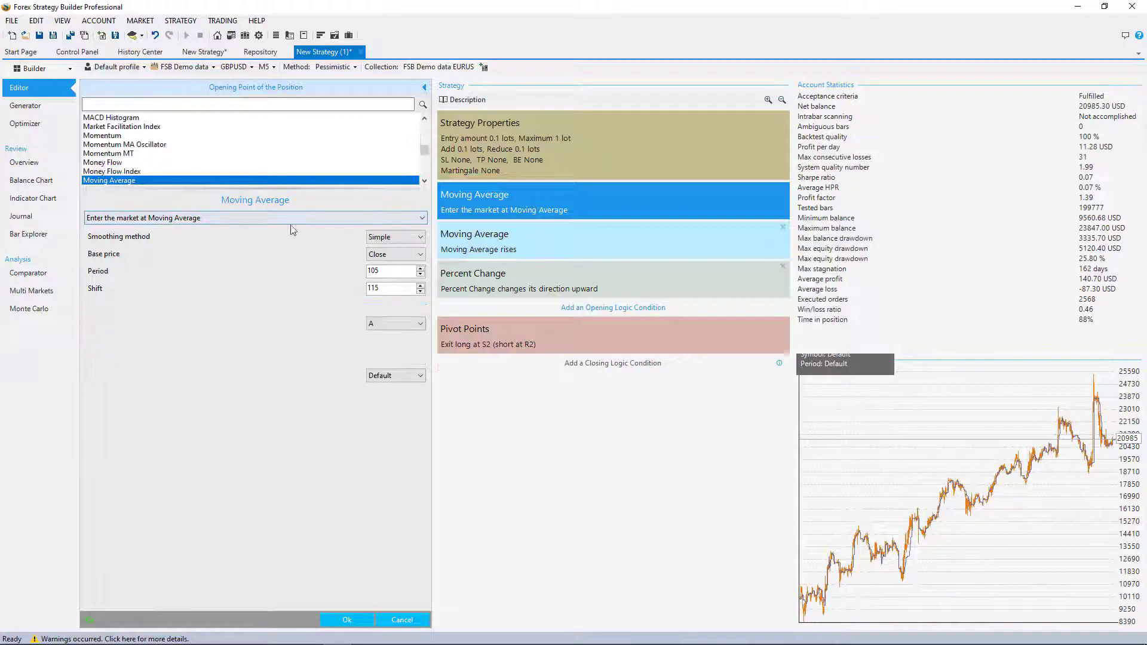
{"action": "left_click", "coordinate": [267, 220]}
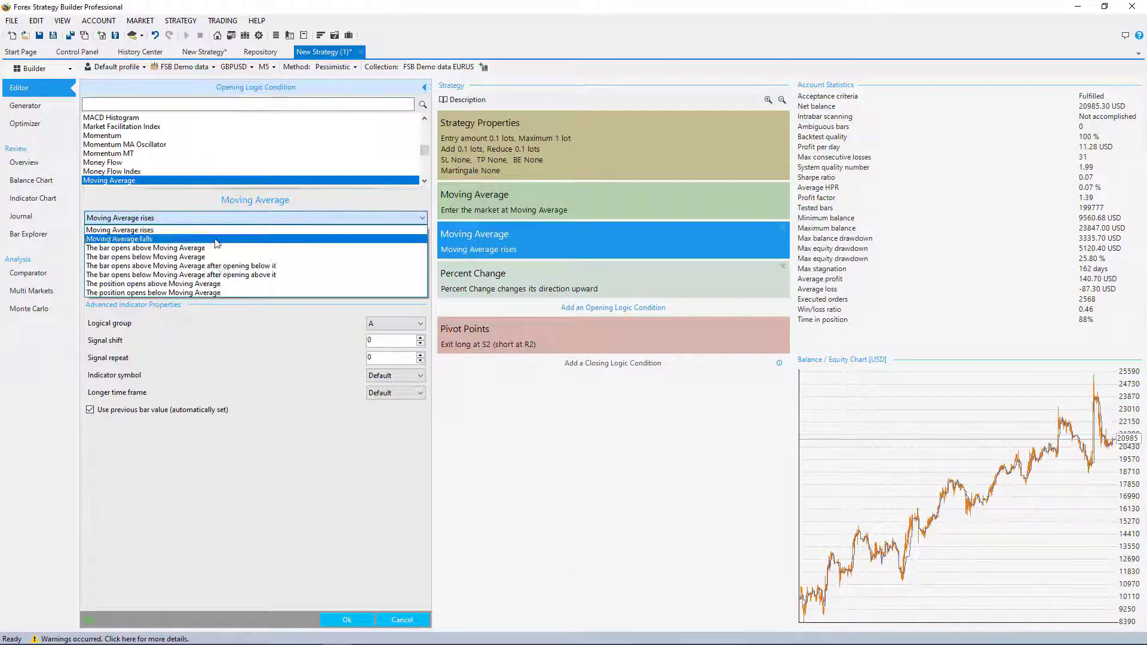
{"action": "left_click", "coordinate": [203, 217]}
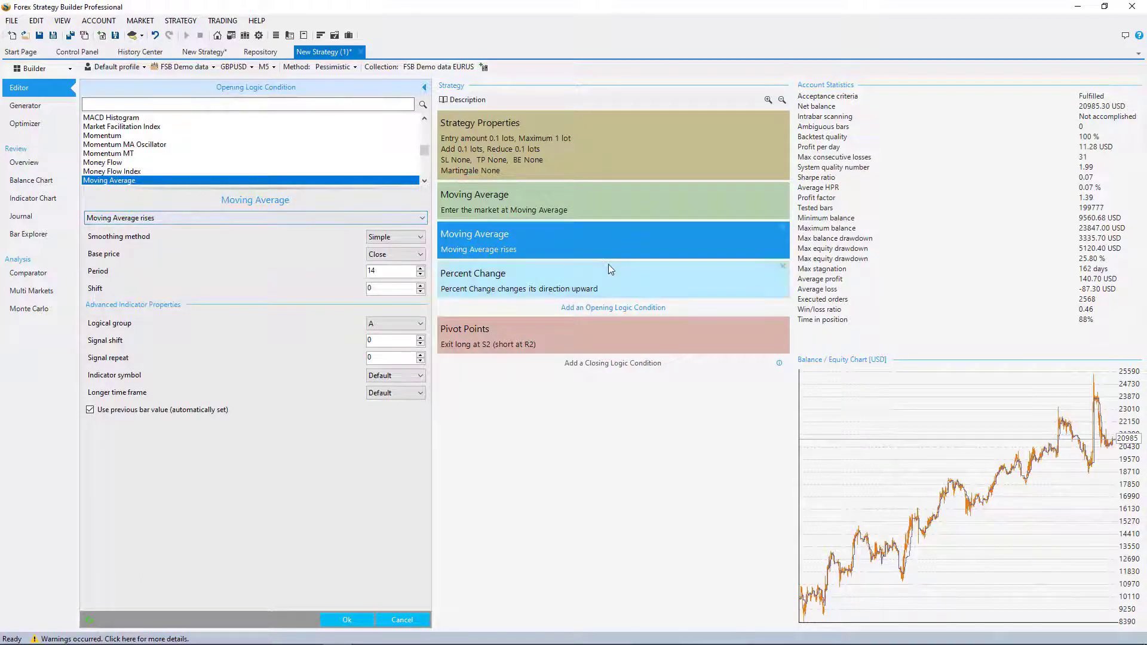